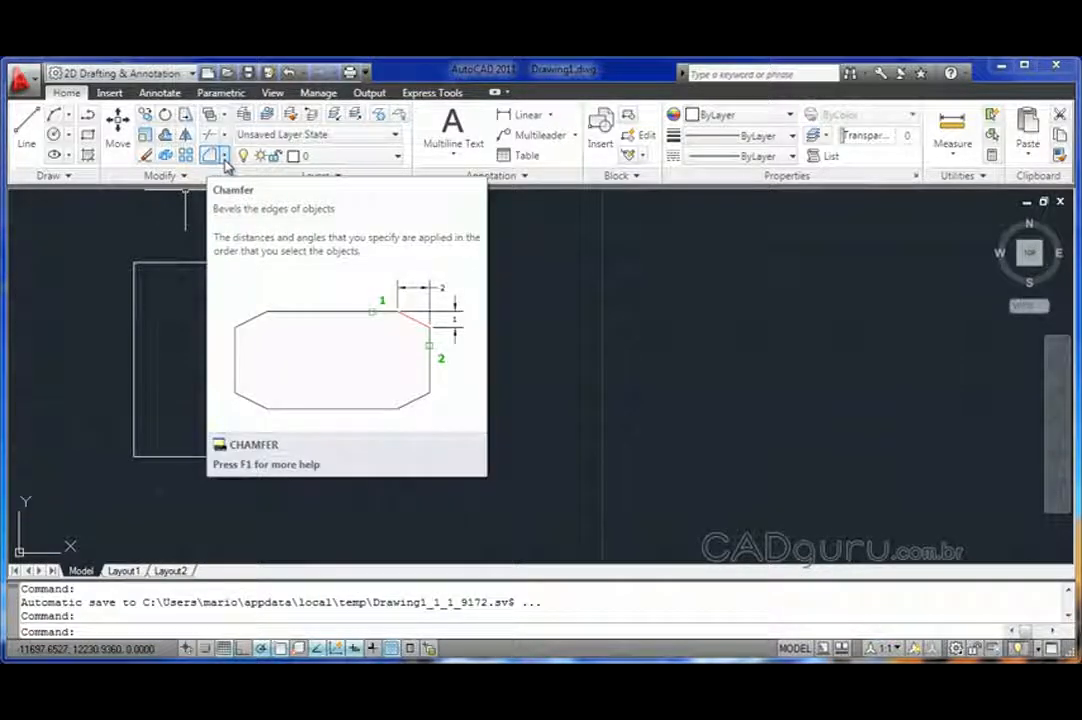
Fillet the upper-right corner of the rectangle with a radius of 65
{"action": "left_click", "coordinate": [226, 162]}
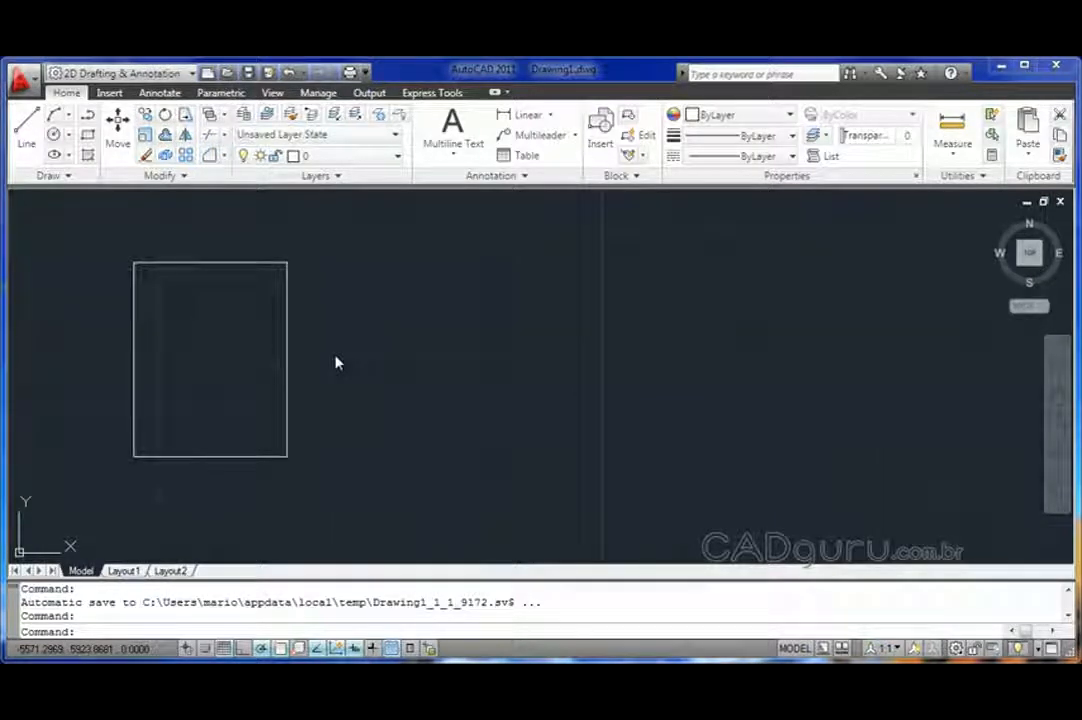
{"action": "left_click", "coordinate": [227, 157]}
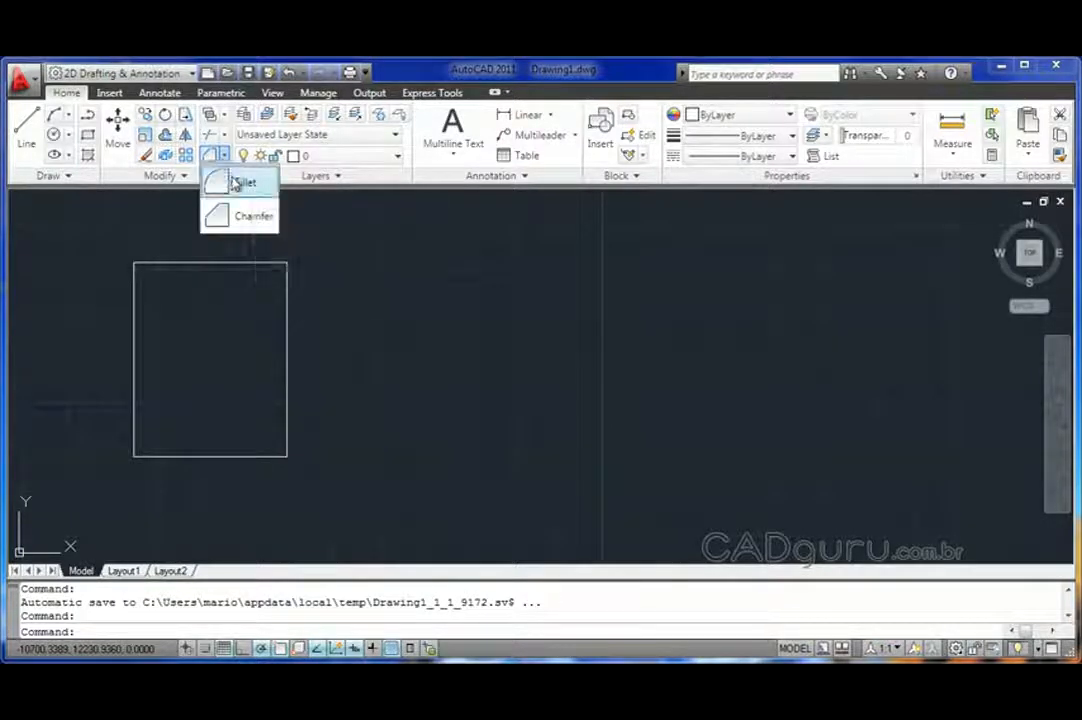
{"action": "left_click", "coordinate": [242, 182]}
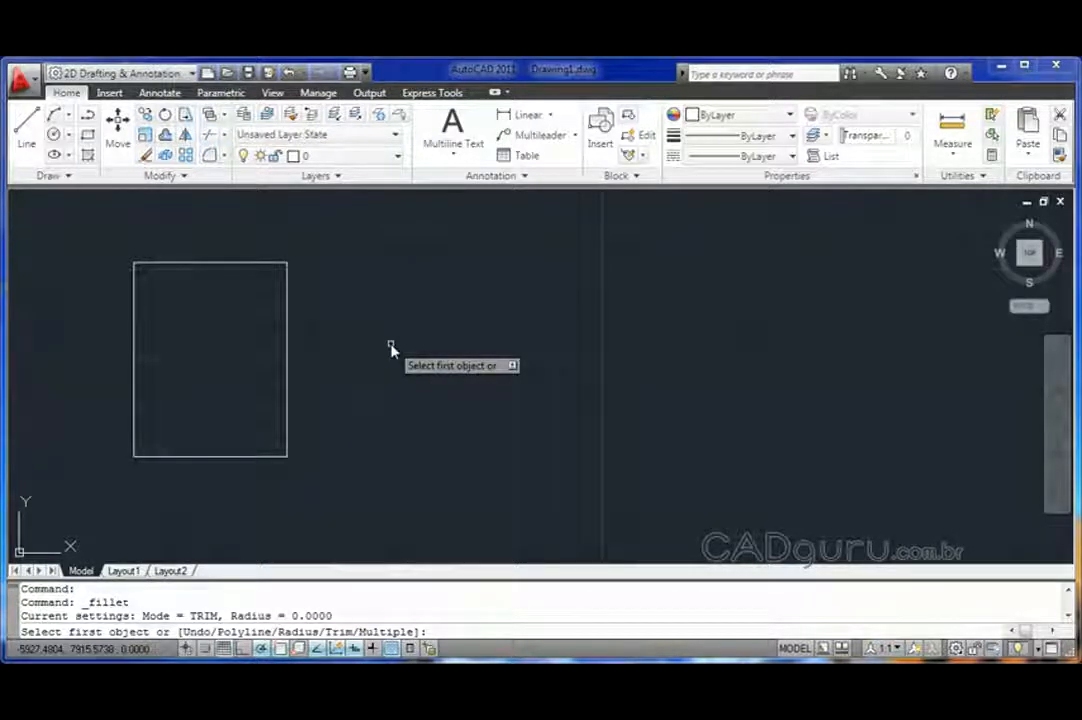
{"action": "type", "text": "r"}
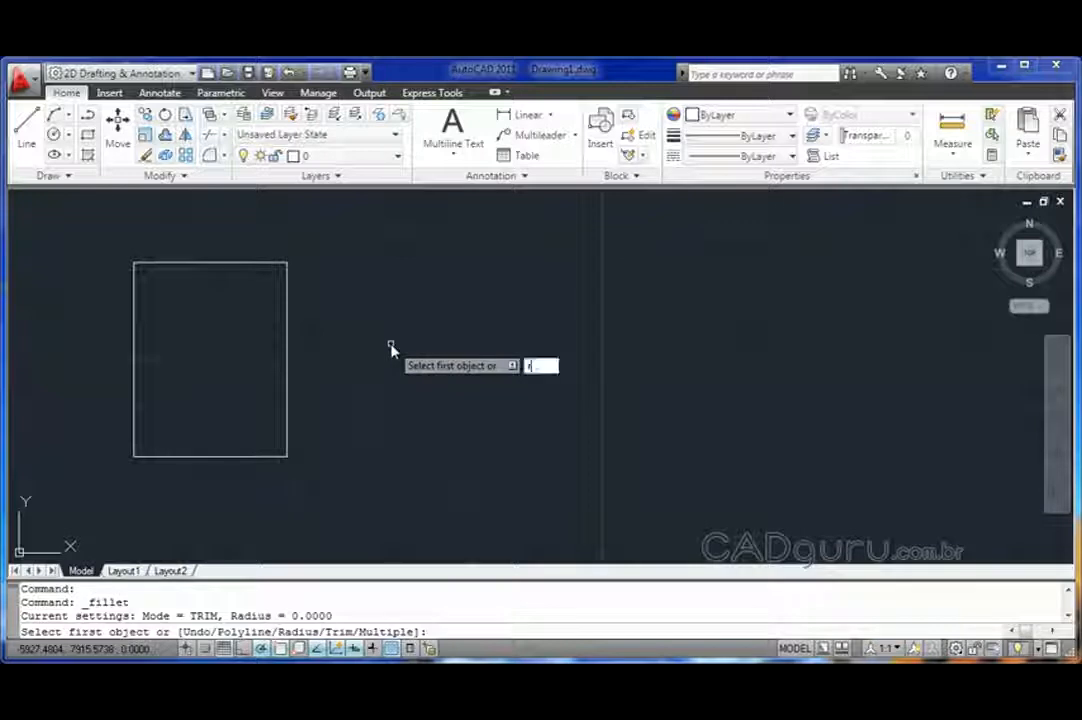
{"action": "key", "text": "Return"}
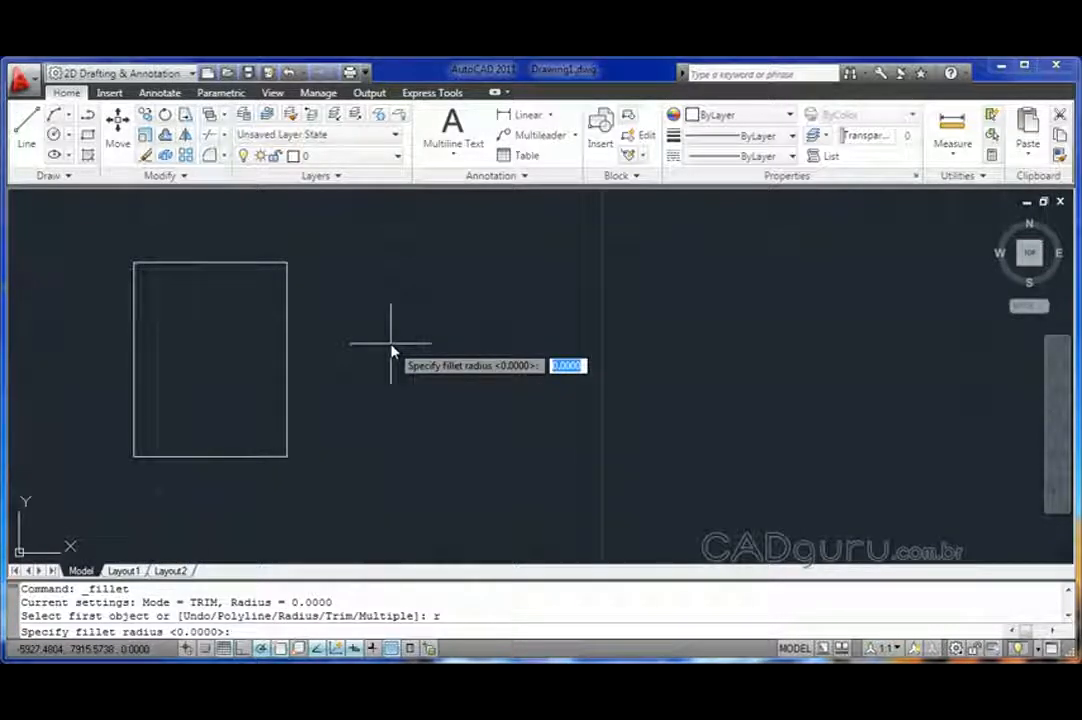
{"action": "type", "text": "65"}
{"action": "key", "text": "Return"}
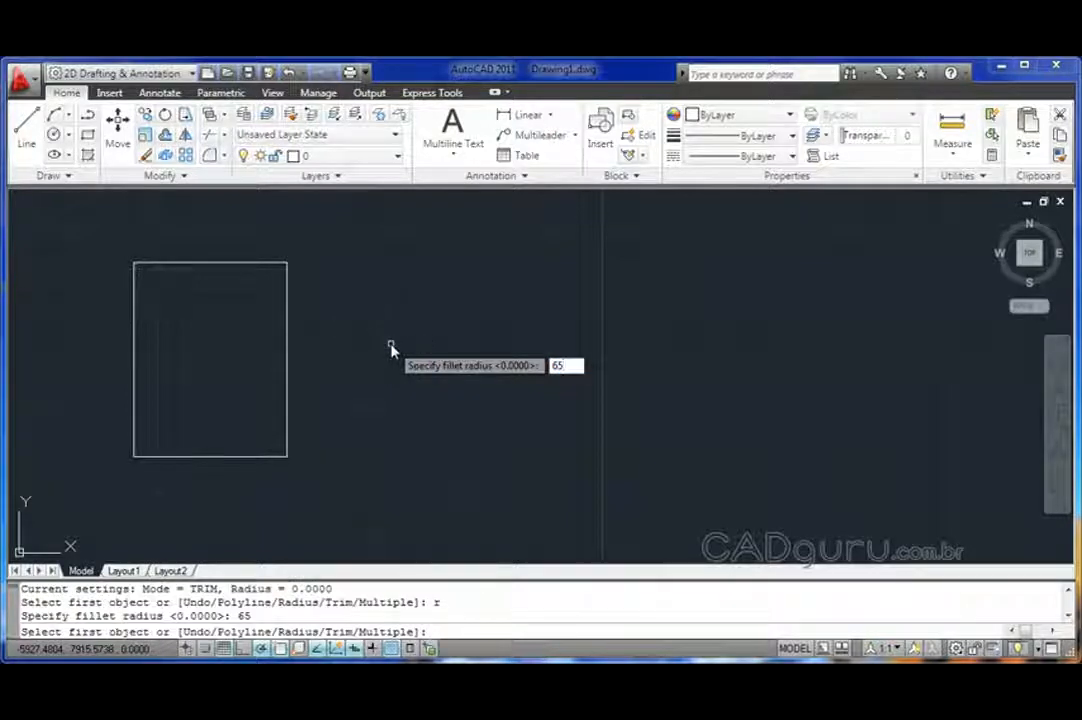
{"action": "left_click", "coordinate": [287, 271]}
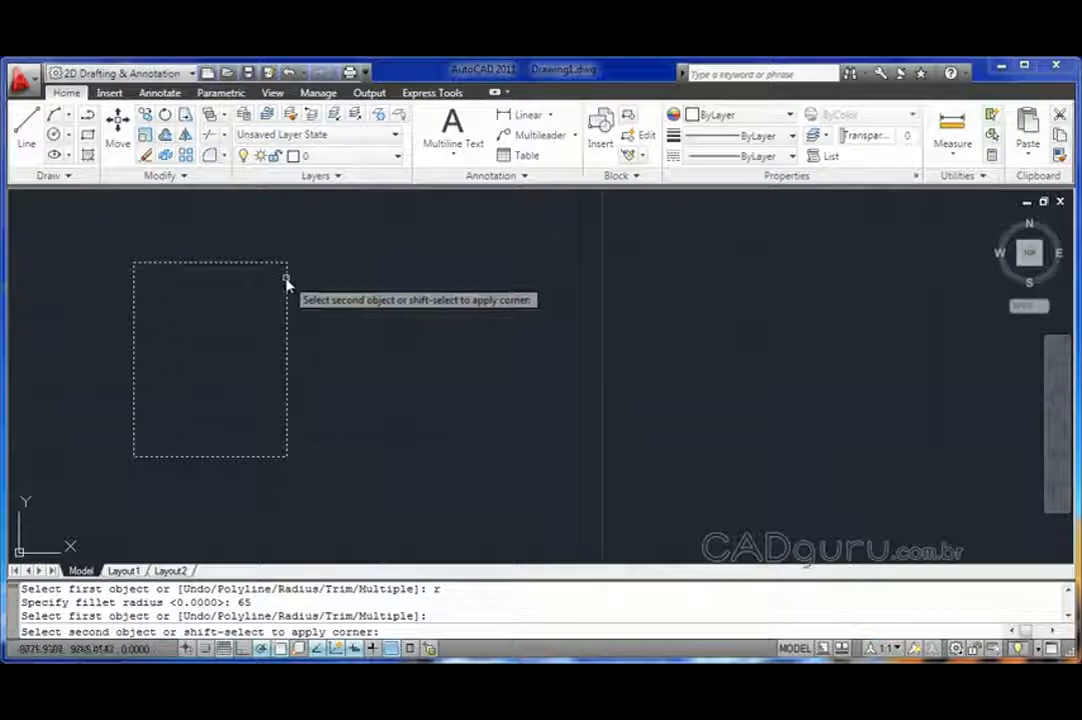
{"action": "left_click", "coordinate": [286, 284]}
{"action": "scroll", "coordinate": [285, 265], "scroll_direction": "up", "scroll_amount": 4}
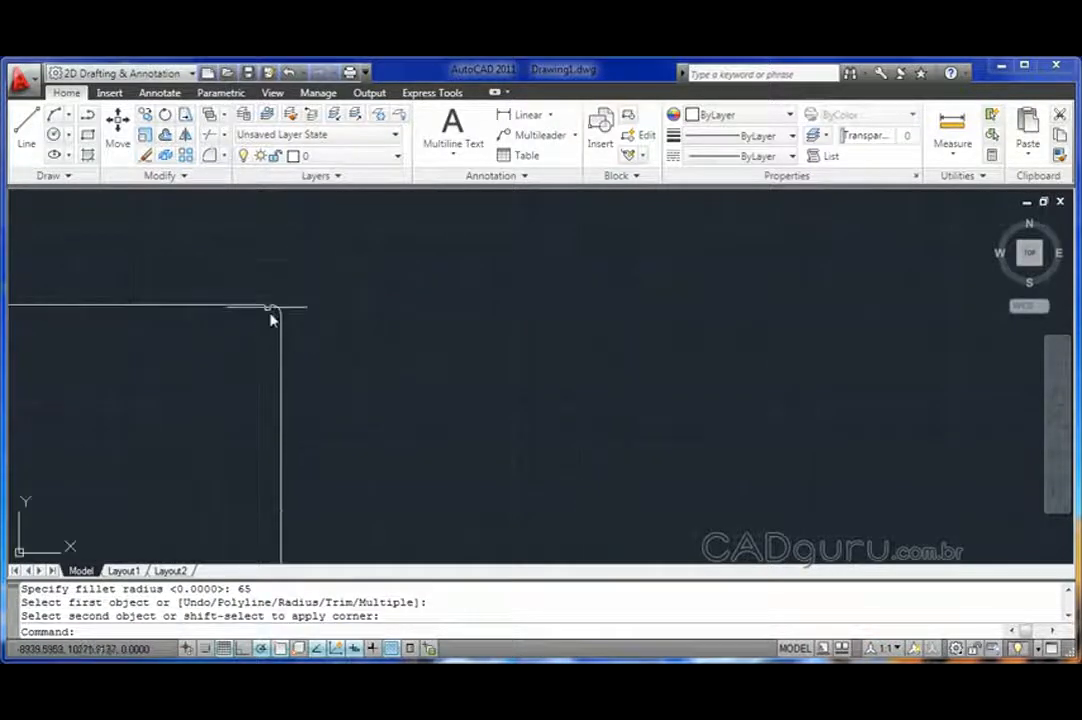
Fillet the rectangle's upper-right corner again with a radius of 250
{"action": "scroll", "coordinate": [225, 377], "scroll_direction": "down", "scroll_amount": 4}
{"action": "mouse_move", "coordinate": [159, 425]}
{"action": "middle_mouse_down"}
{"action": "mouse_move", "coordinate": [210, 367]}
{"action": "mouse_move", "coordinate": [220, 391]}
{"action": "middle_mouse_up"}
{"action": "scroll", "coordinate": [220, 360], "scroll_direction": "up", "scroll_amount": 3}
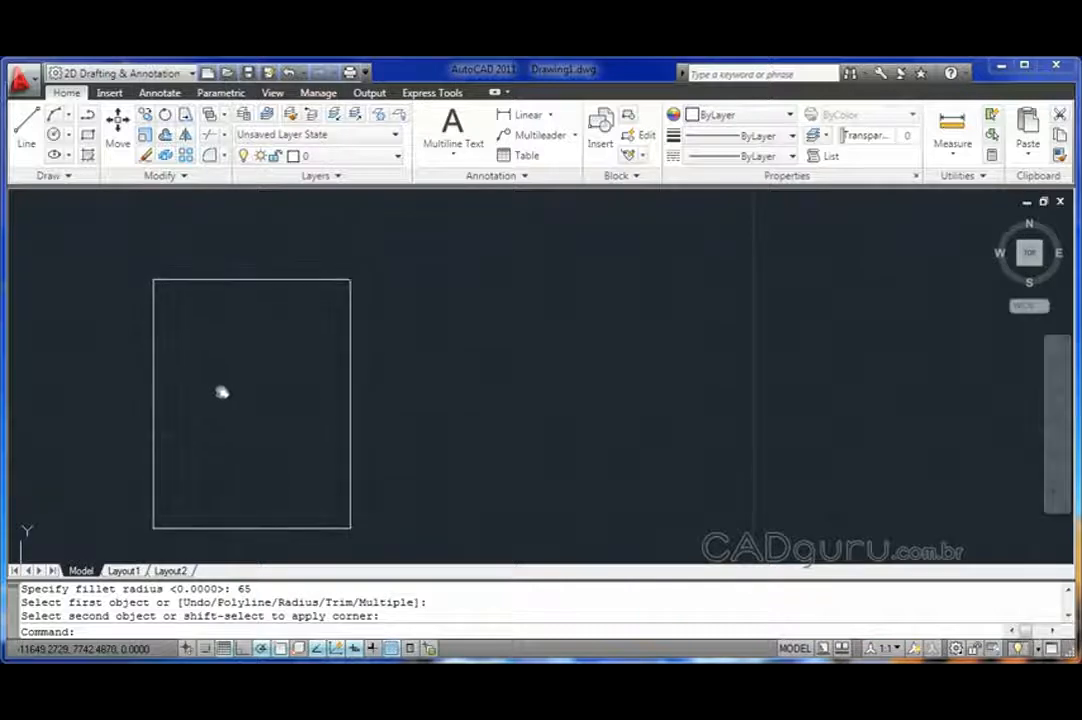
{"action": "left_click", "coordinate": [209, 155]}
{"action": "type", "text": "r"}
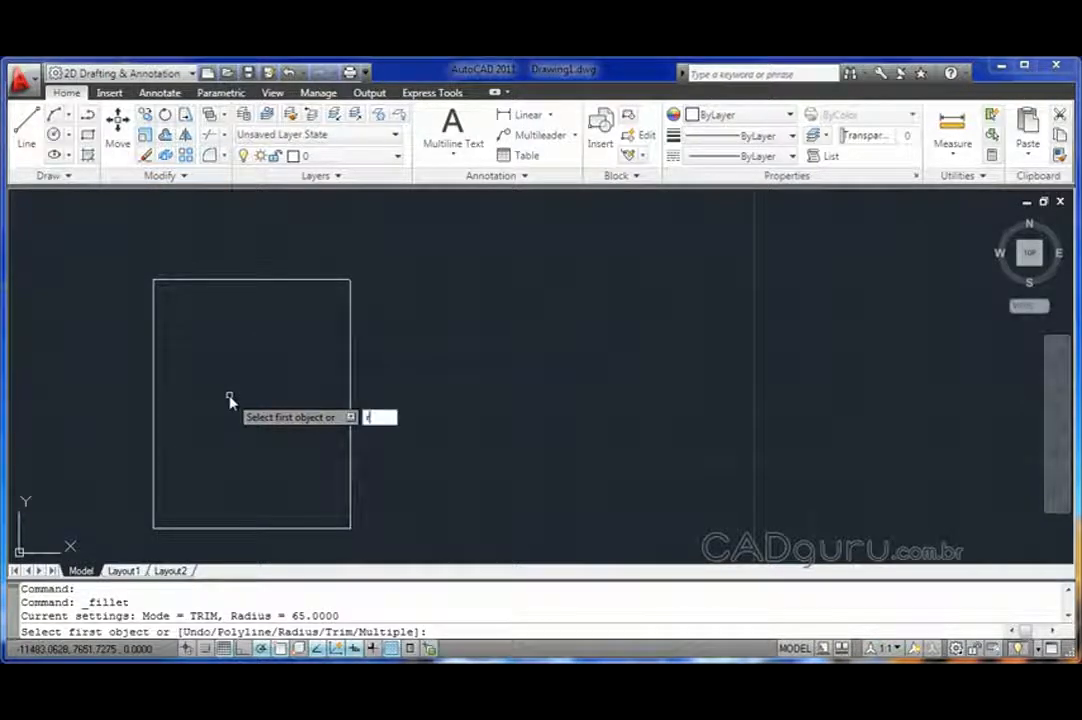
{"action": "key", "text": "Return"}
{"action": "type", "text": "250"}
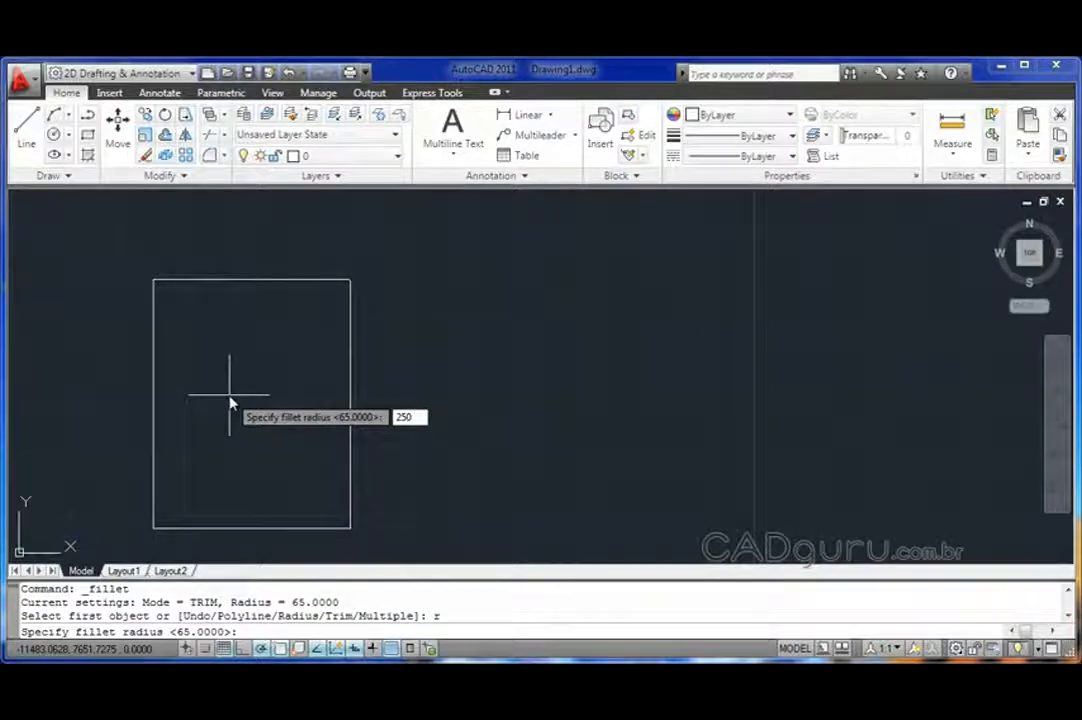
{"action": "key", "text": "Return"}
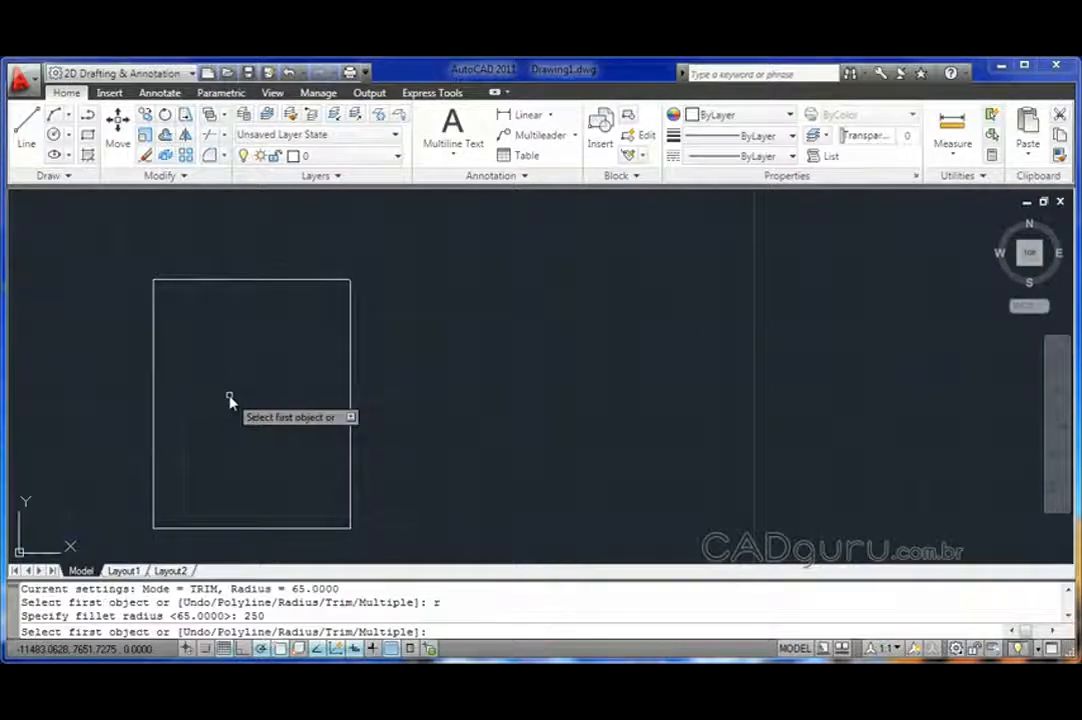
{"action": "left_click", "coordinate": [323, 287]}
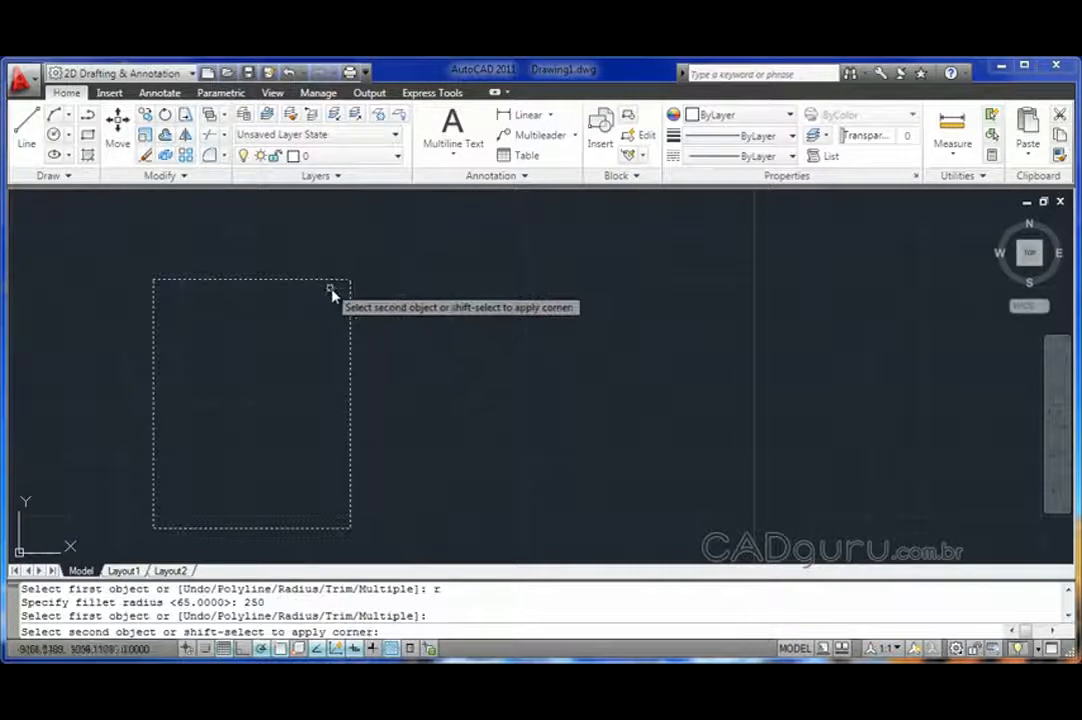
{"action": "left_click", "coordinate": [350, 308]}
{"action": "scroll", "coordinate": [380, 296], "scroll_direction": "up", "scroll_amount": 2}
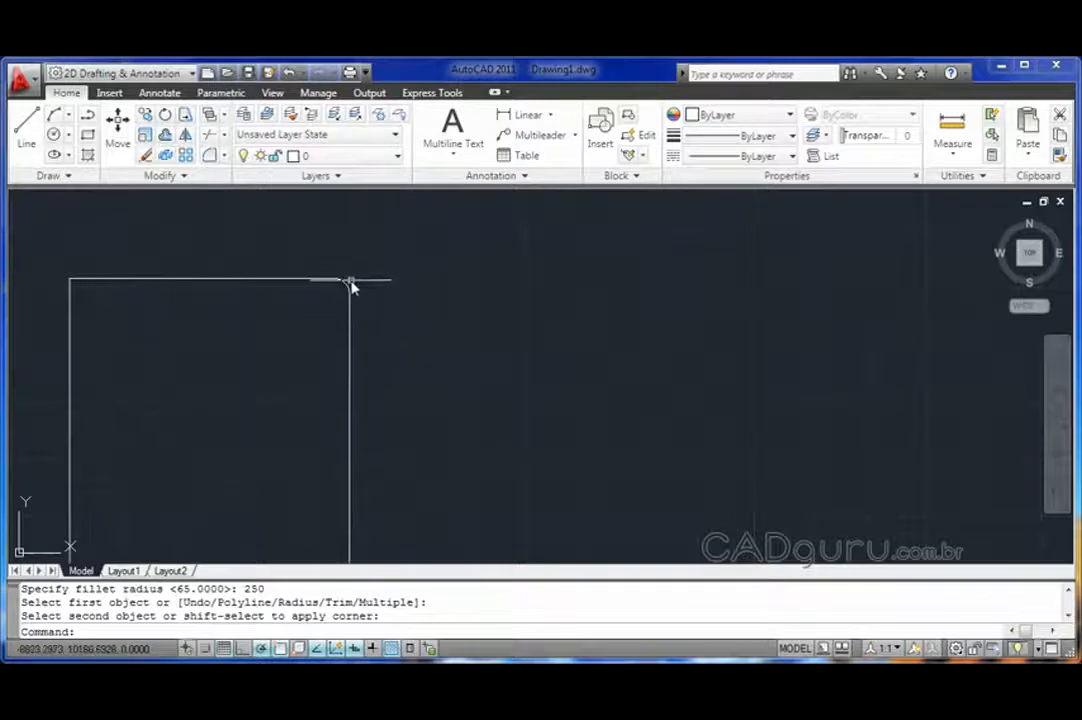
{"action": "scroll", "coordinate": [309, 307], "scroll_direction": "up", "scroll_amount": 2}
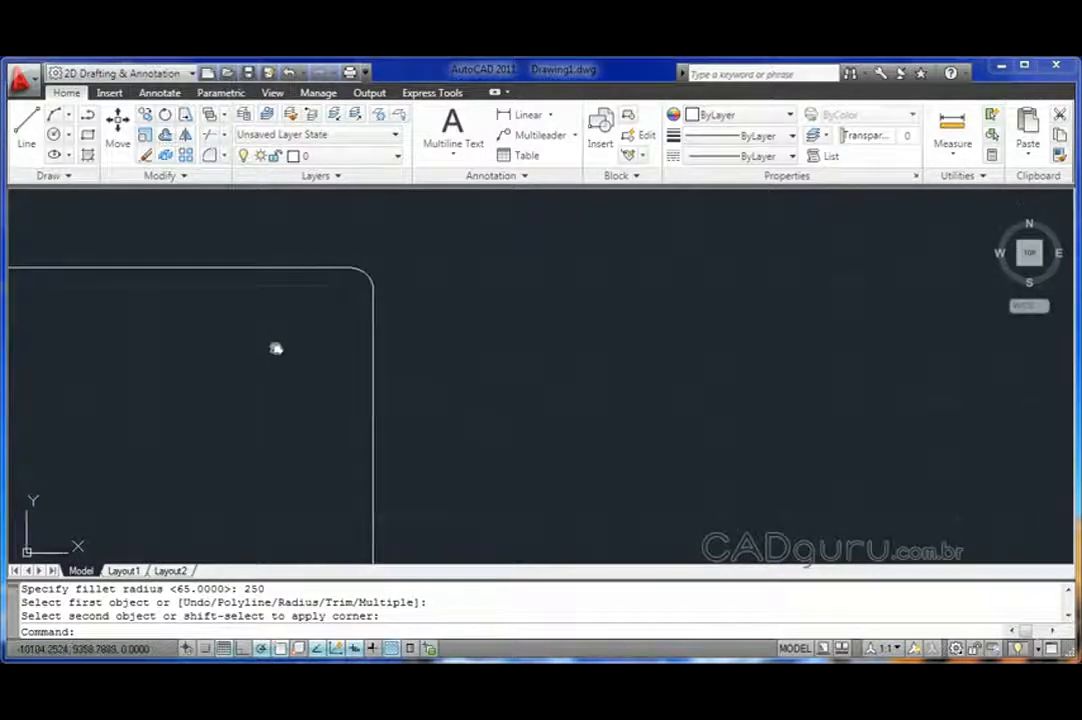
Fillet the rectangle's three remaining corners in one run with the Multiple option, keeping the 250 radius
{"action": "middle_click_drag", "start_coordinate": [275, 348], "coordinate": [553, 345]}
{"action": "scroll", "coordinate": [409, 303], "scroll_direction": "down", "scroll_amount": 2}
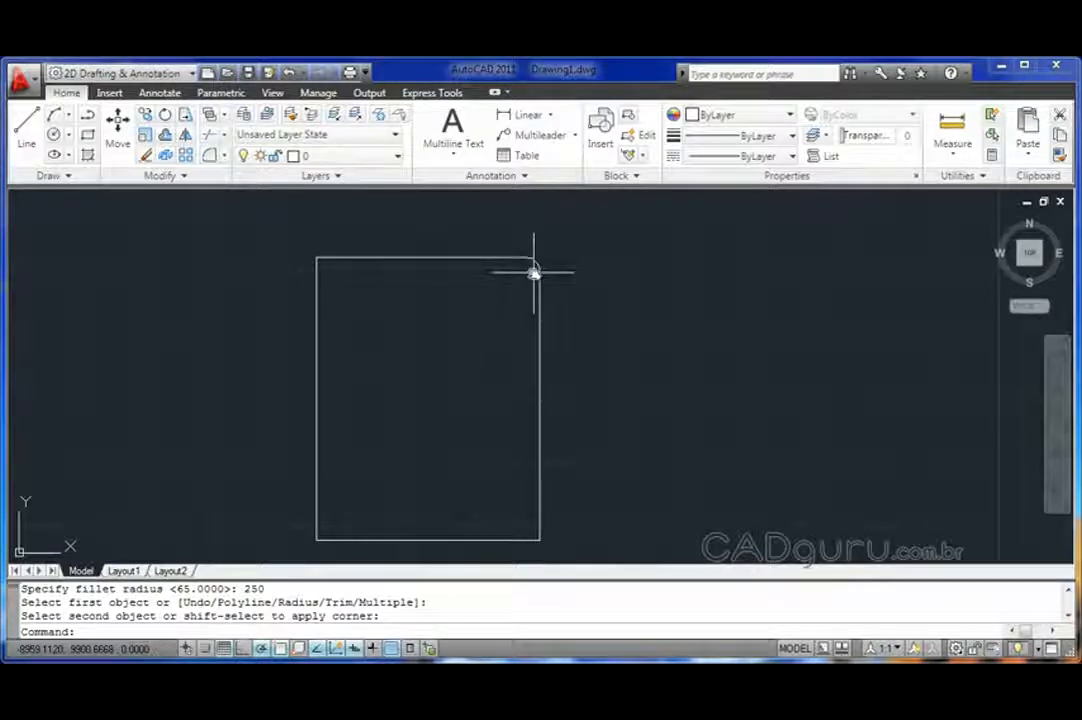
{"action": "left_click", "coordinate": [210, 157]}
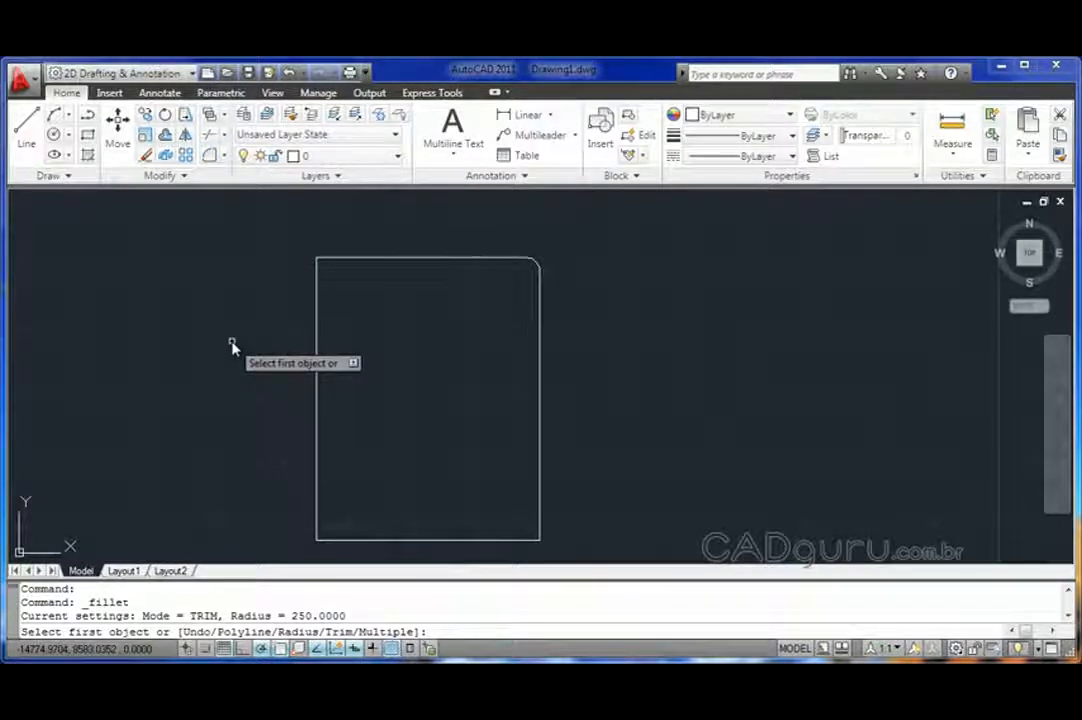
{"action": "type", "text": "m"}
{"action": "key", "text": "Return"}
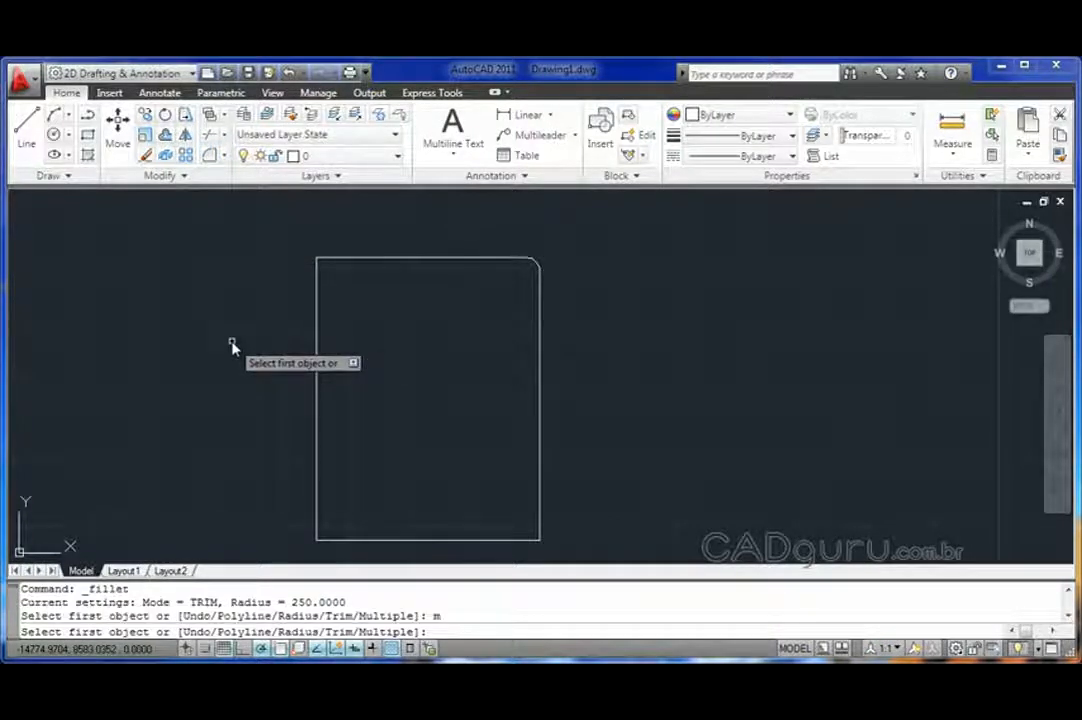
{"action": "left_click", "coordinate": [330, 260]}
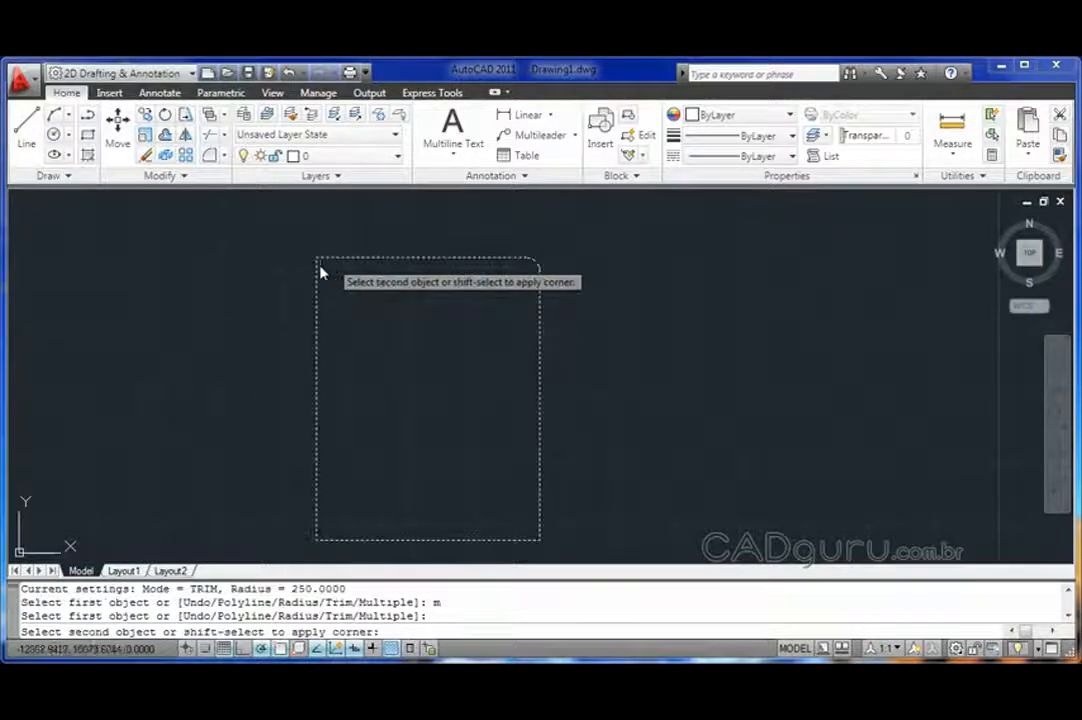
{"action": "left_click", "coordinate": [316, 292]}
{"action": "left_click", "coordinate": [316, 529]}
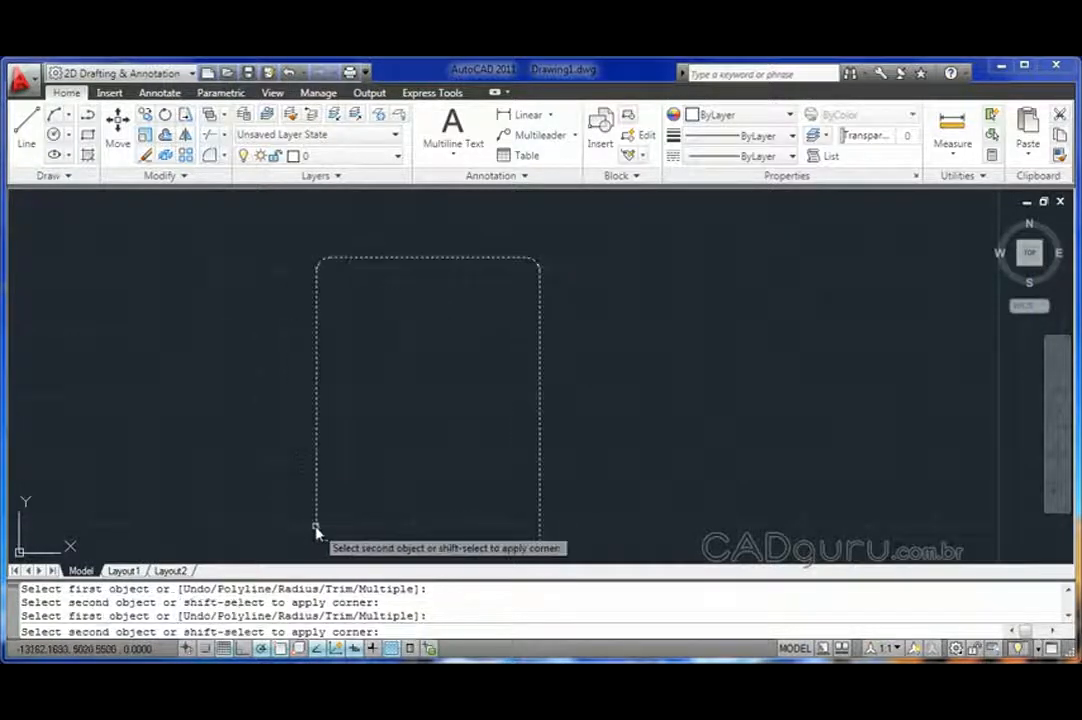
{"action": "left_click", "coordinate": [326, 541]}
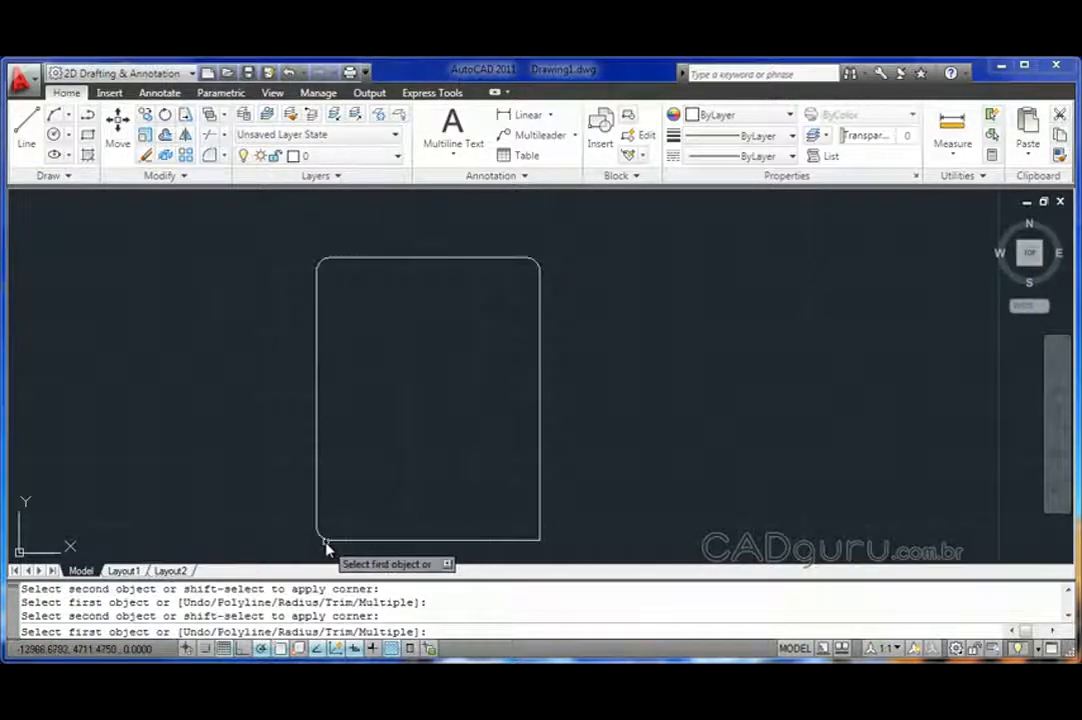
{"action": "left_click", "coordinate": [526, 540]}
{"action": "left_click", "coordinate": [540, 522]}
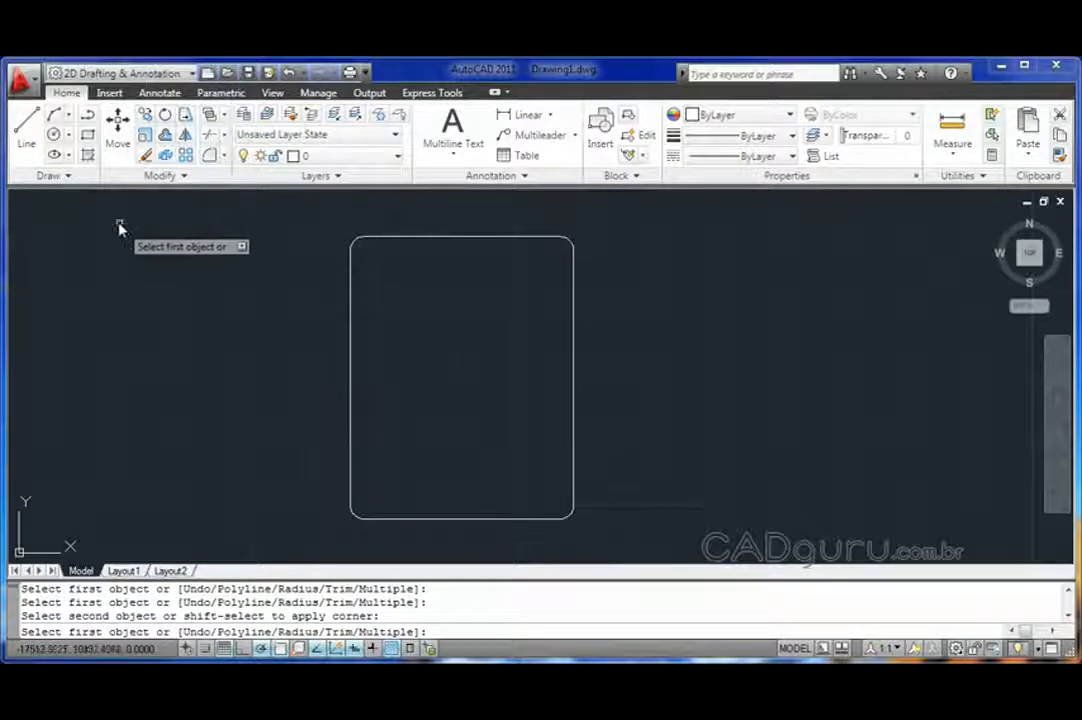
Draw a nearly square rectangle beside the rounded one, on its left side
{"action": "left_click", "coordinate": [87, 145]}
{"action": "left_click", "coordinate": [77, 291]}
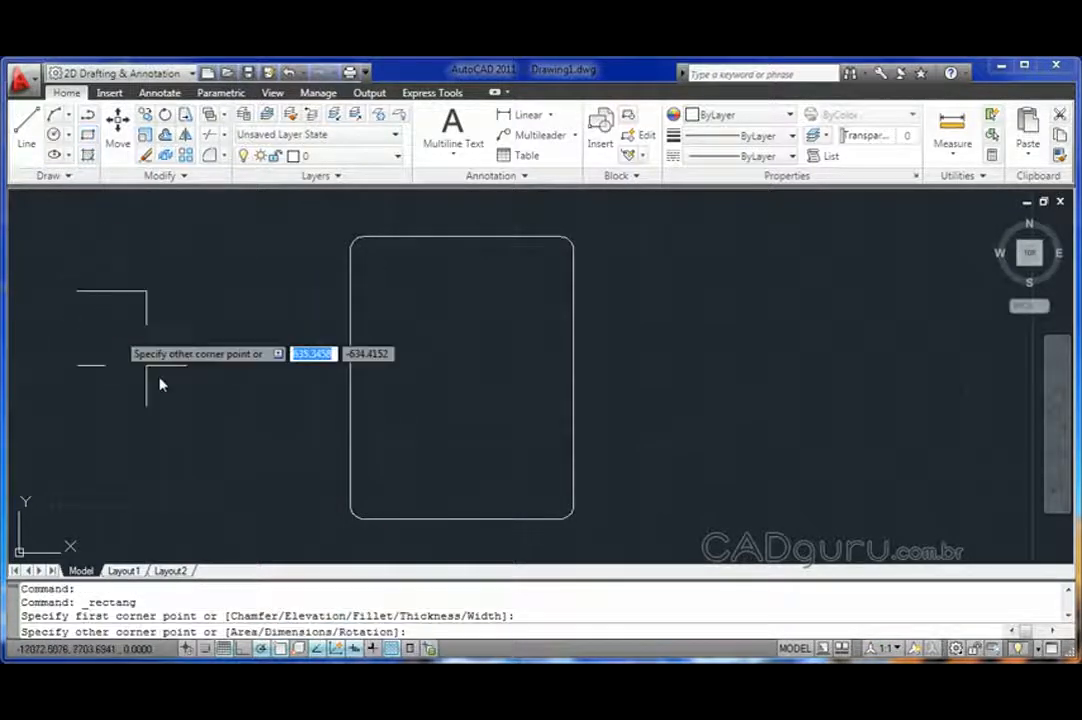
{"action": "left_click", "coordinate": [303, 510]}
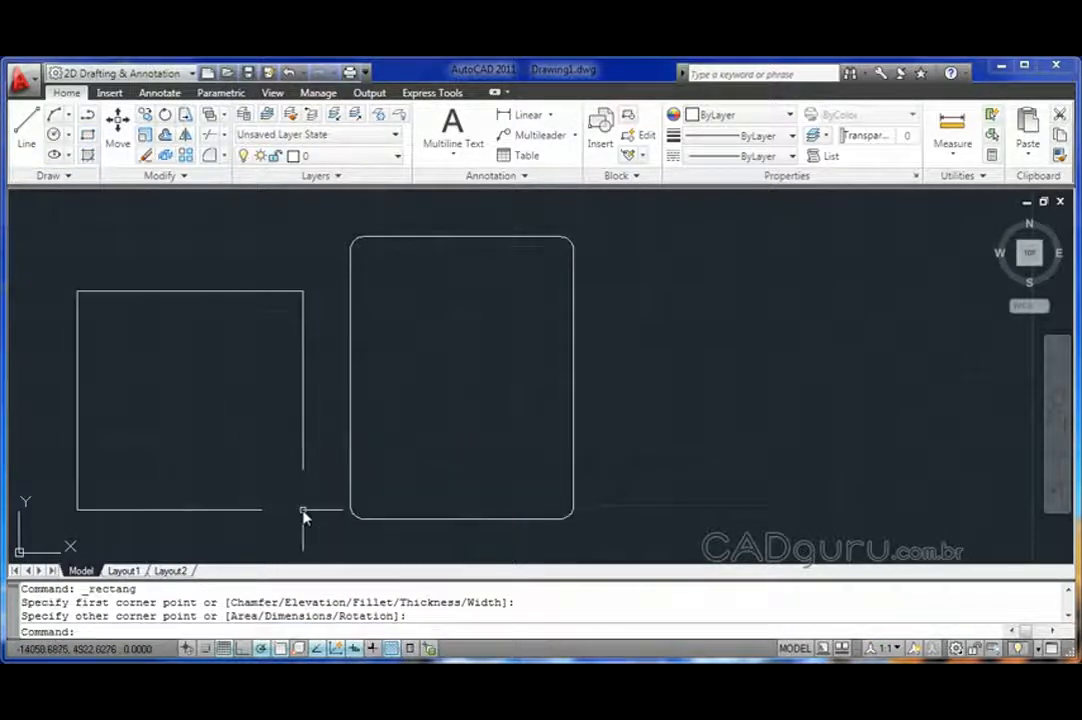
Fillet all corners of the new rectangle at once with the Polyline option, keeping the 250 radius
{"action": "left_click", "coordinate": [211, 156]}
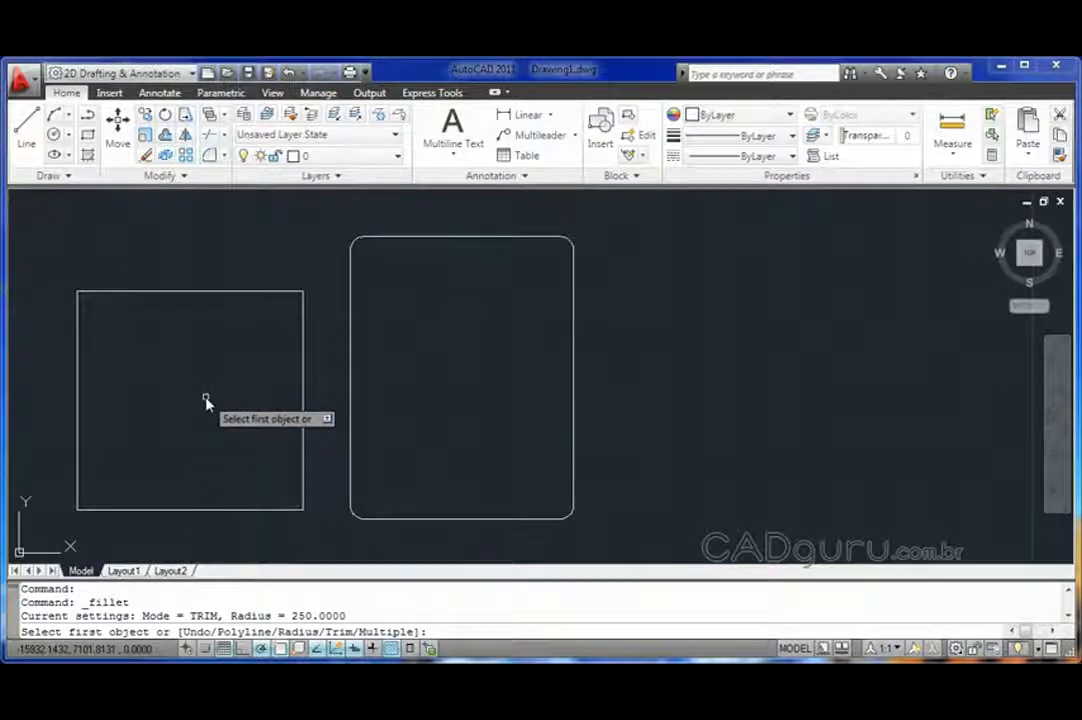
{"action": "type", "text": "p"}
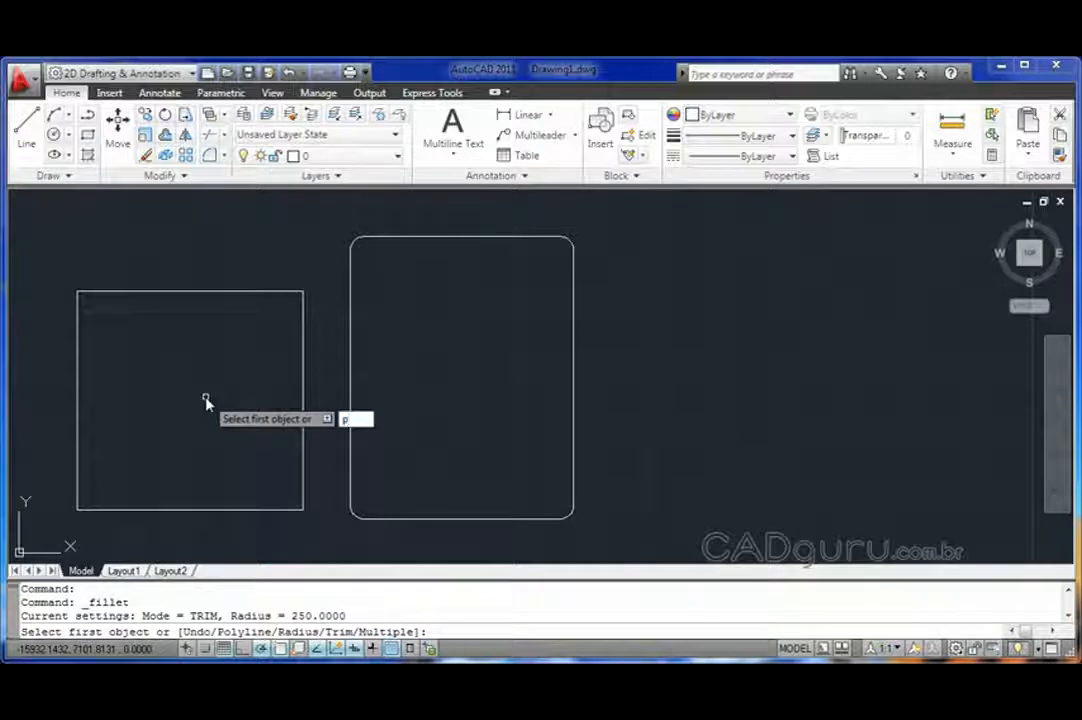
{"action": "key", "text": "Return"}
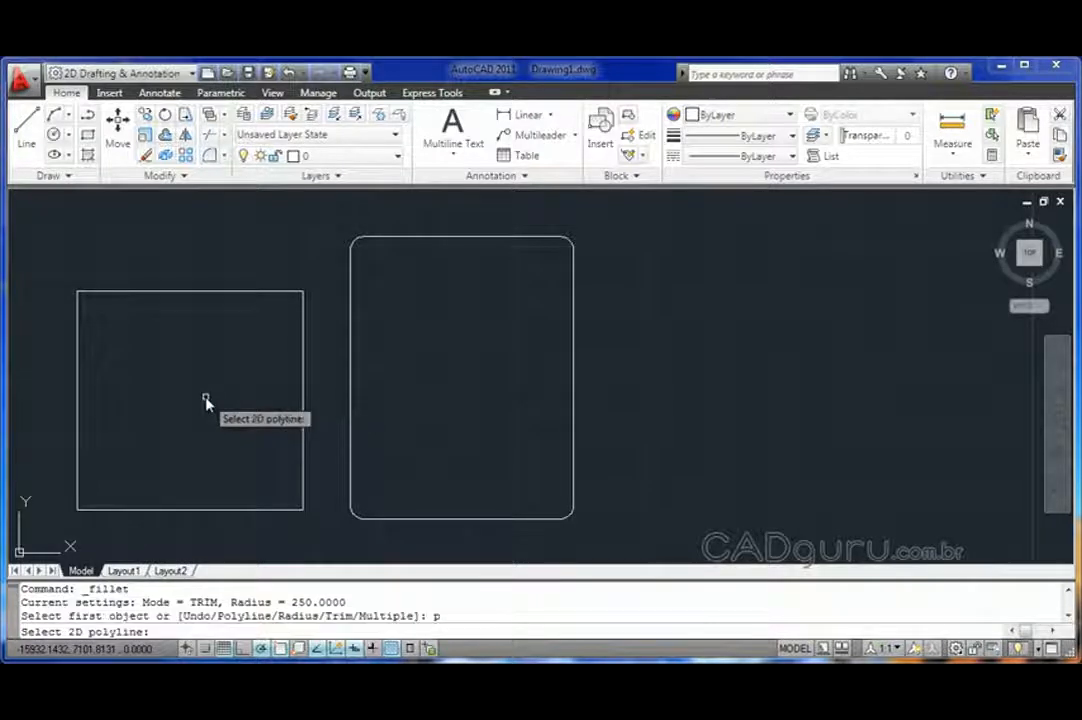
{"action": "left_click", "coordinate": [209, 297]}
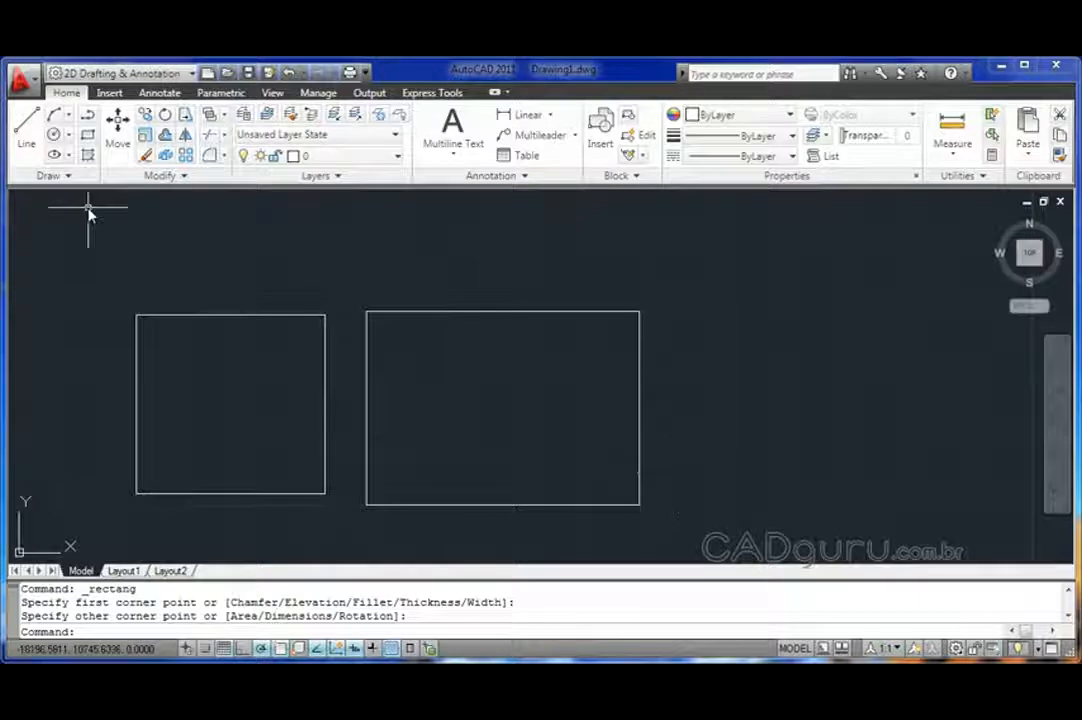
Chamfer the upper-right corner of the smaller rectangle with both chamfer distances set to 450
{"action": "left_click", "coordinate": [225, 157]}
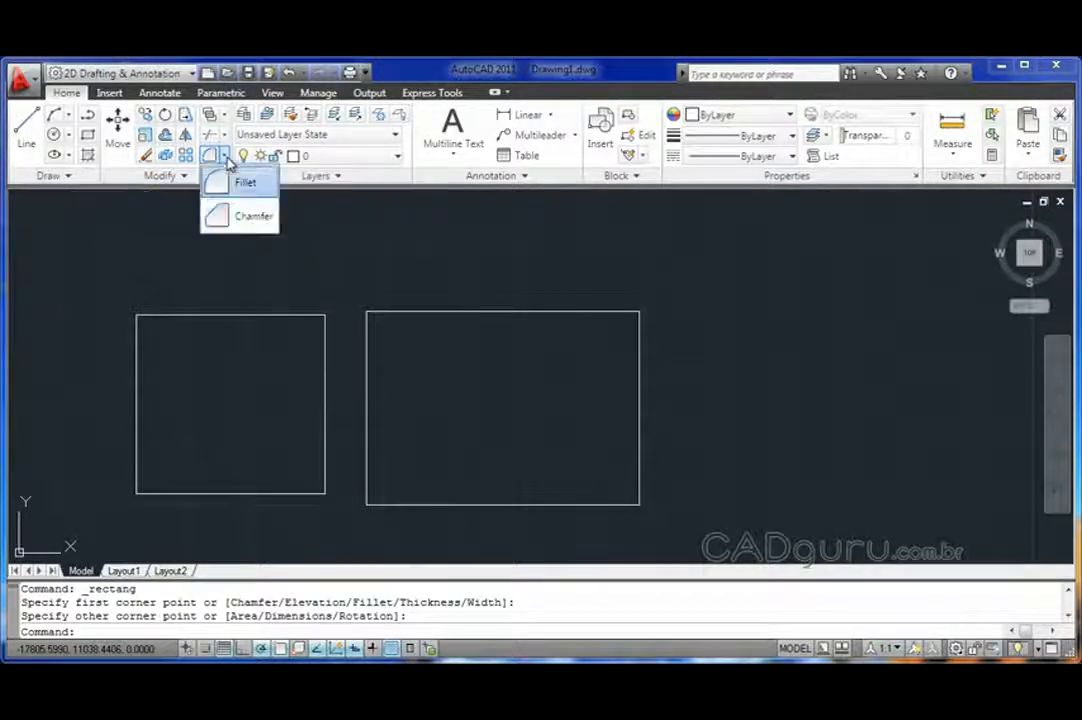
{"action": "left_click", "coordinate": [254, 219]}
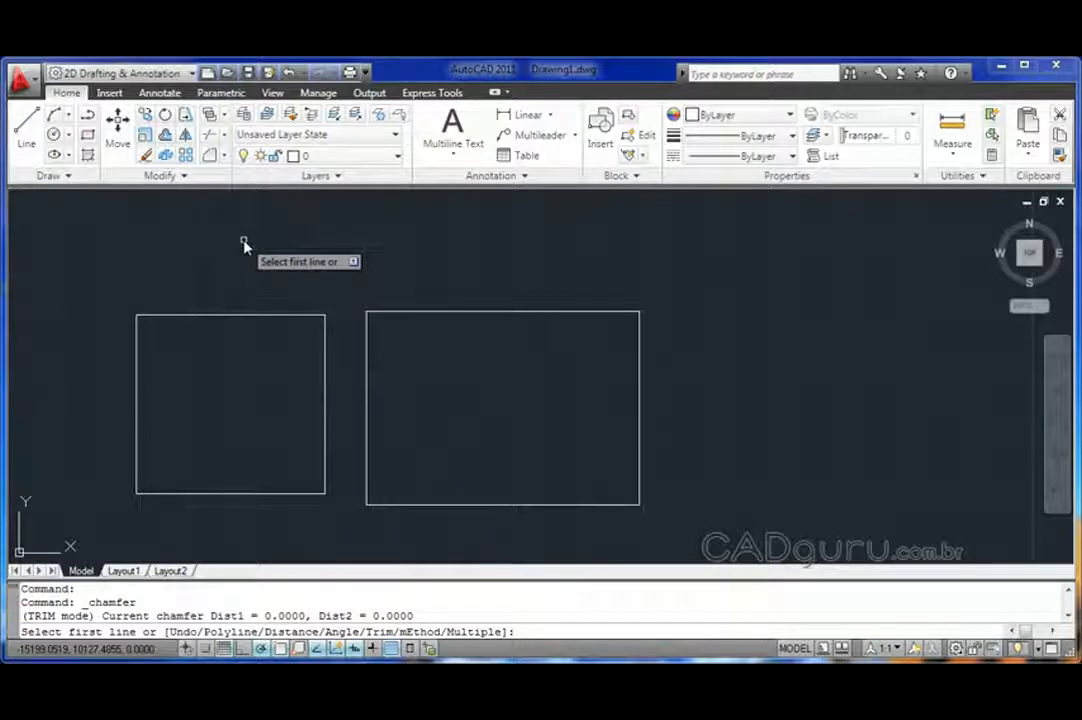
{"action": "type", "text": "d"}
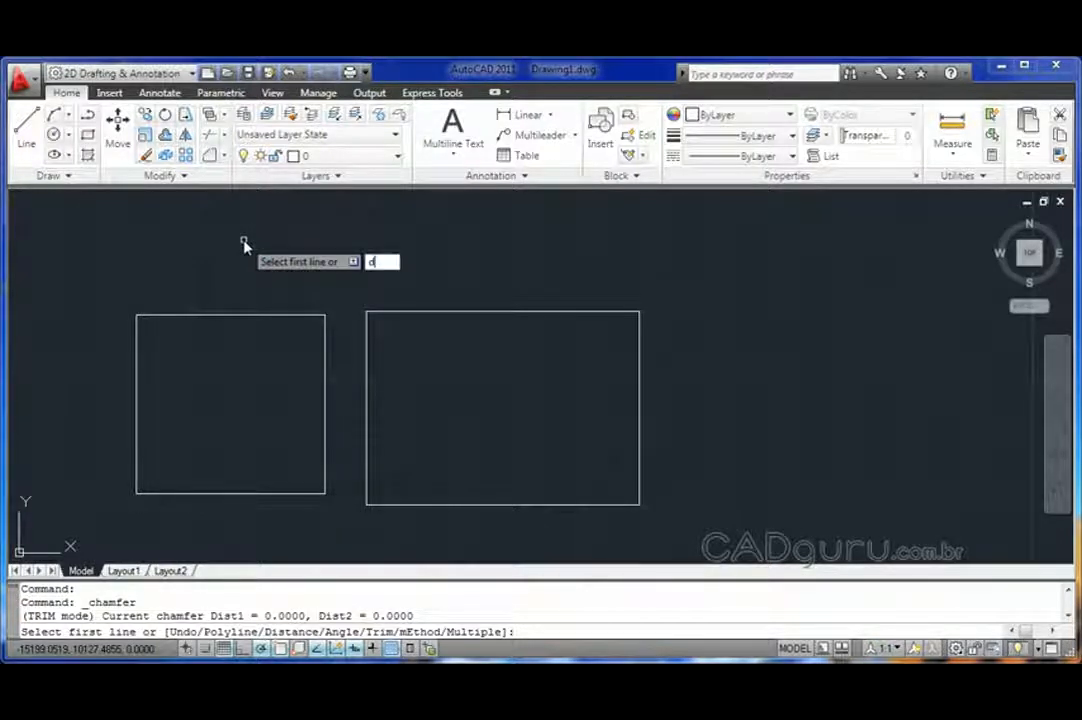
{"action": "key", "text": "Return"}
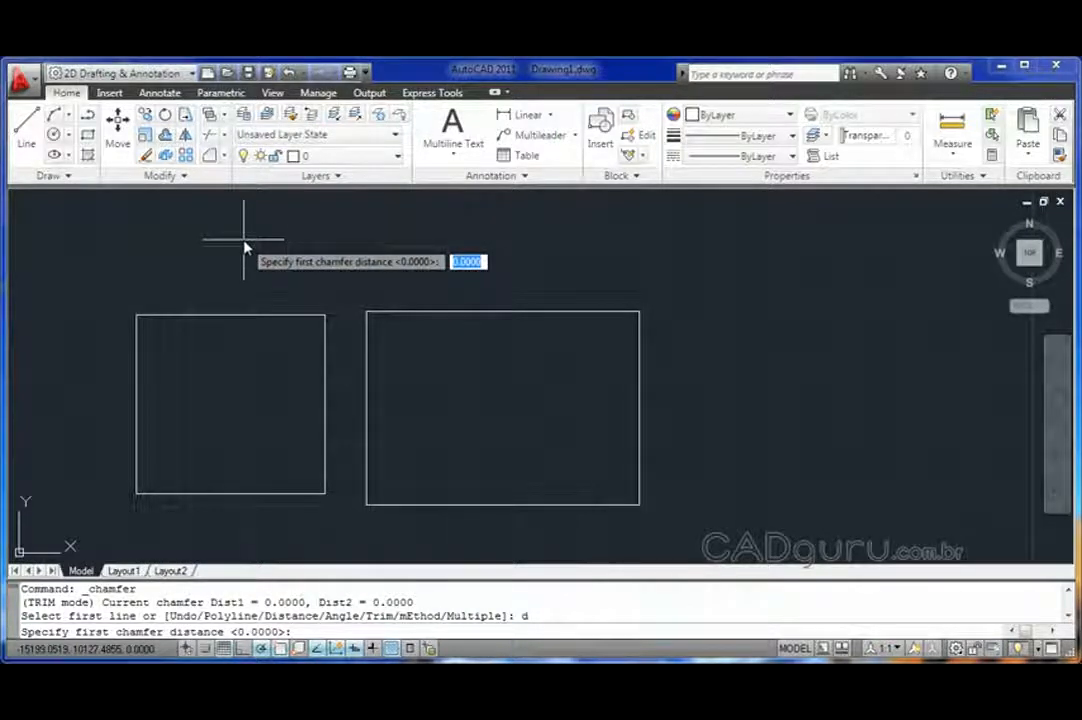
{"action": "type", "text": "450"}
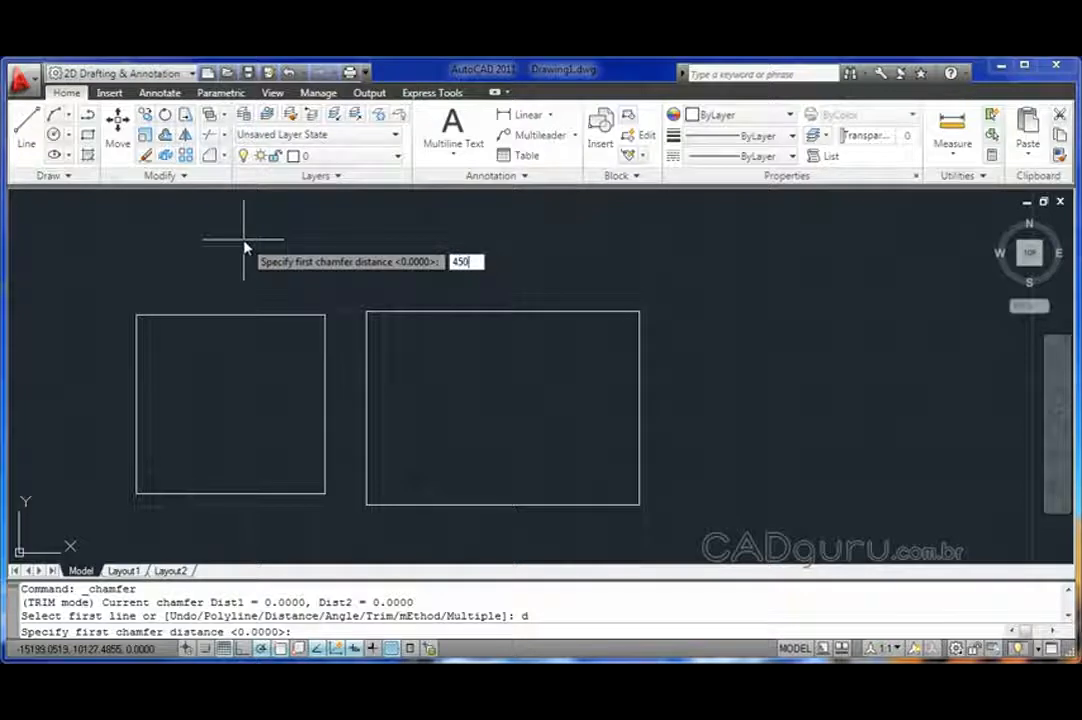
{"action": "key", "text": "Return"}
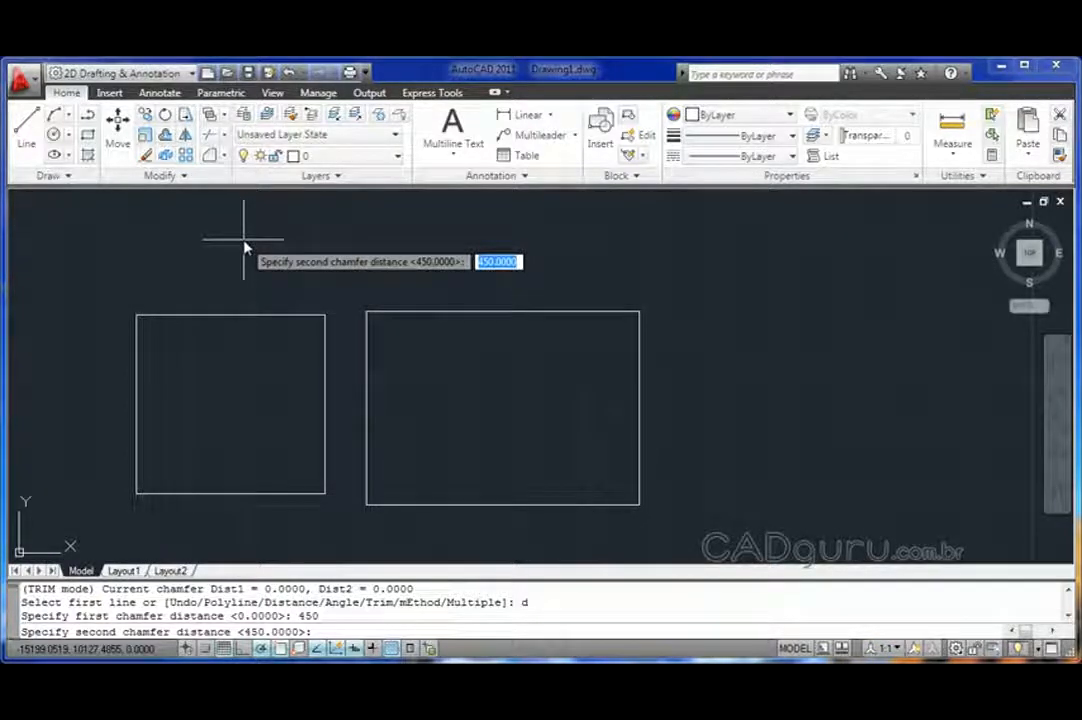
{"action": "key", "text": "Return"}
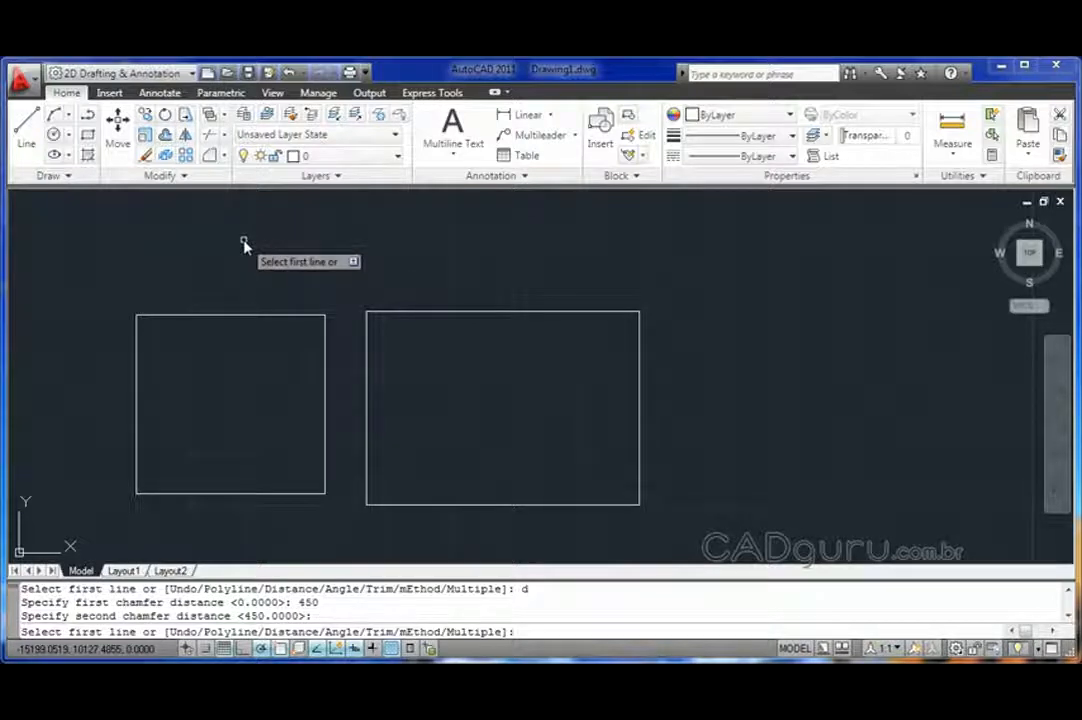
{"action": "left_click", "coordinate": [296, 316]}
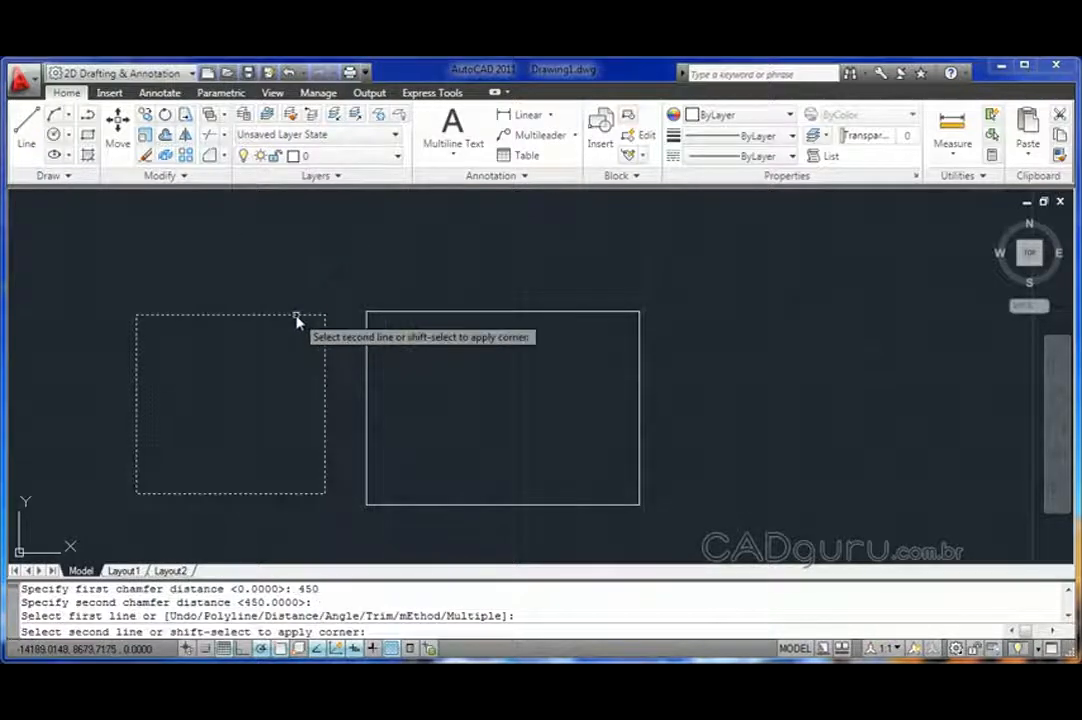
{"action": "left_click", "coordinate": [325, 347]}
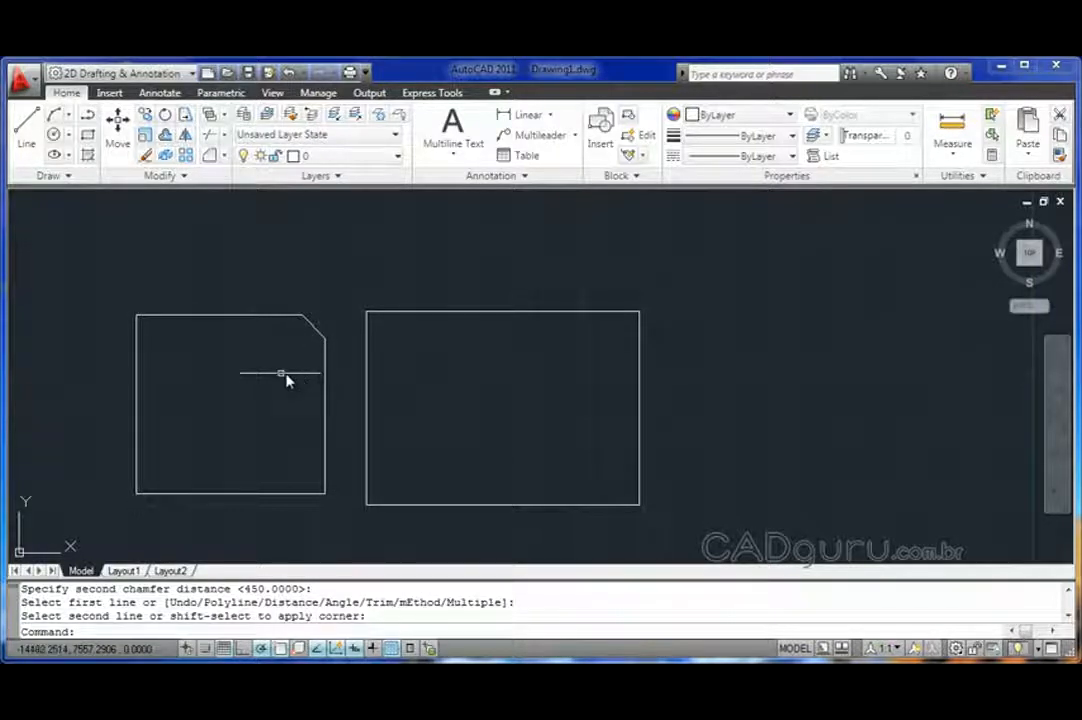
{"action": "left_click", "coordinate": [208, 158]}
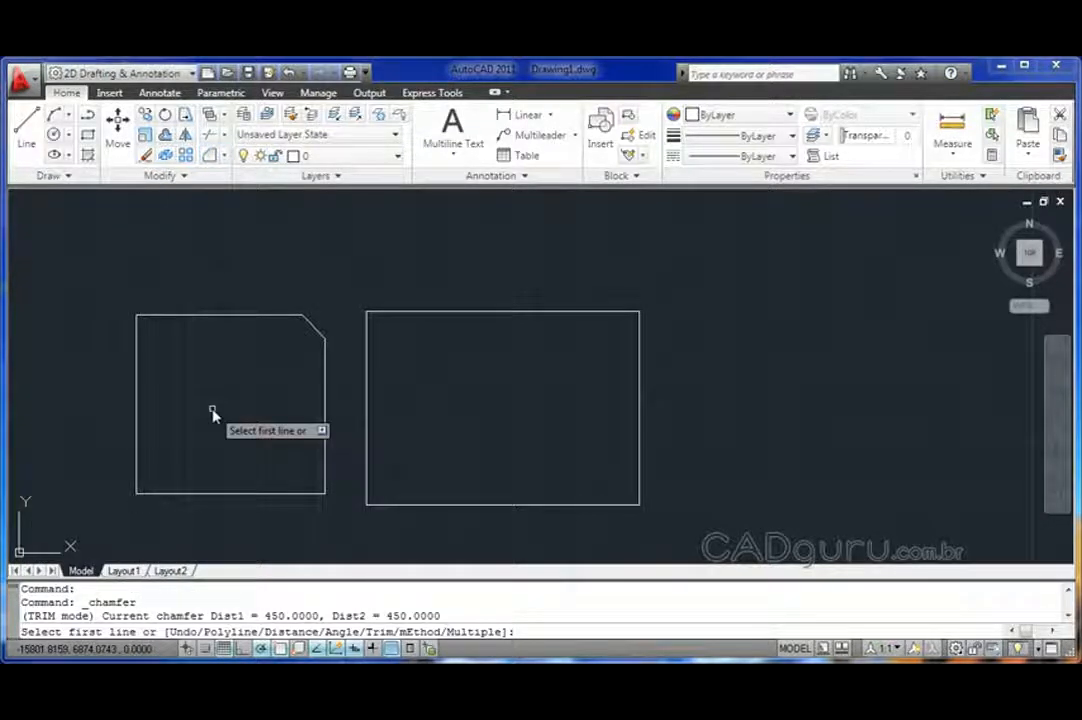
{"action": "type", "text": "a"}
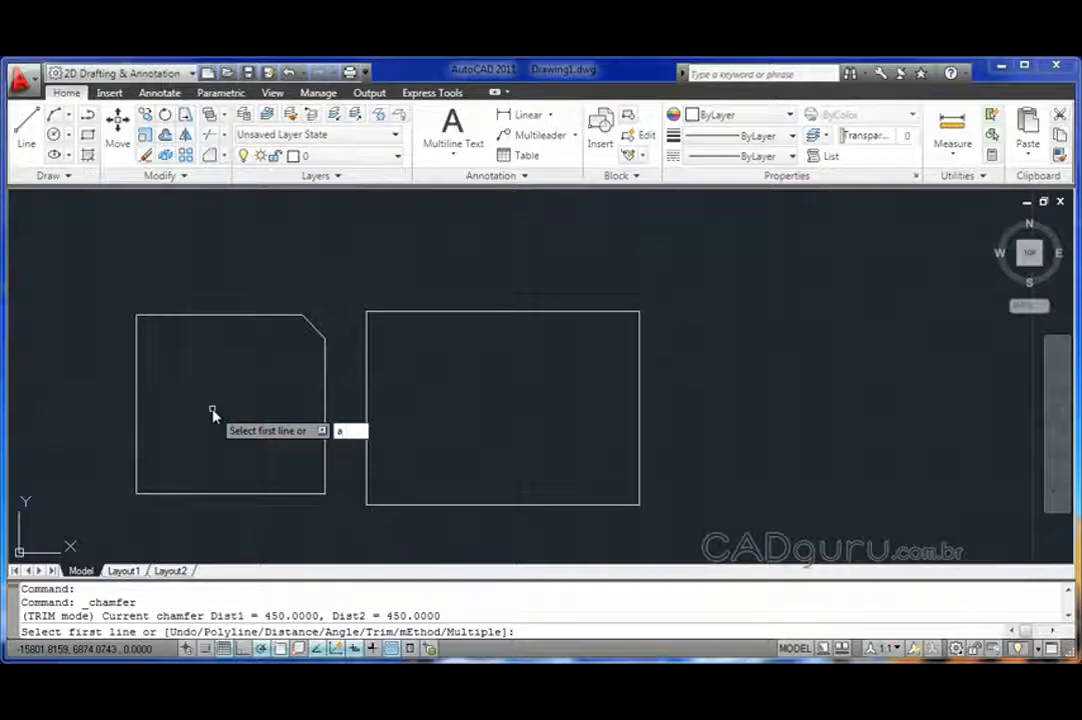
{"action": "key", "text": "Return"}
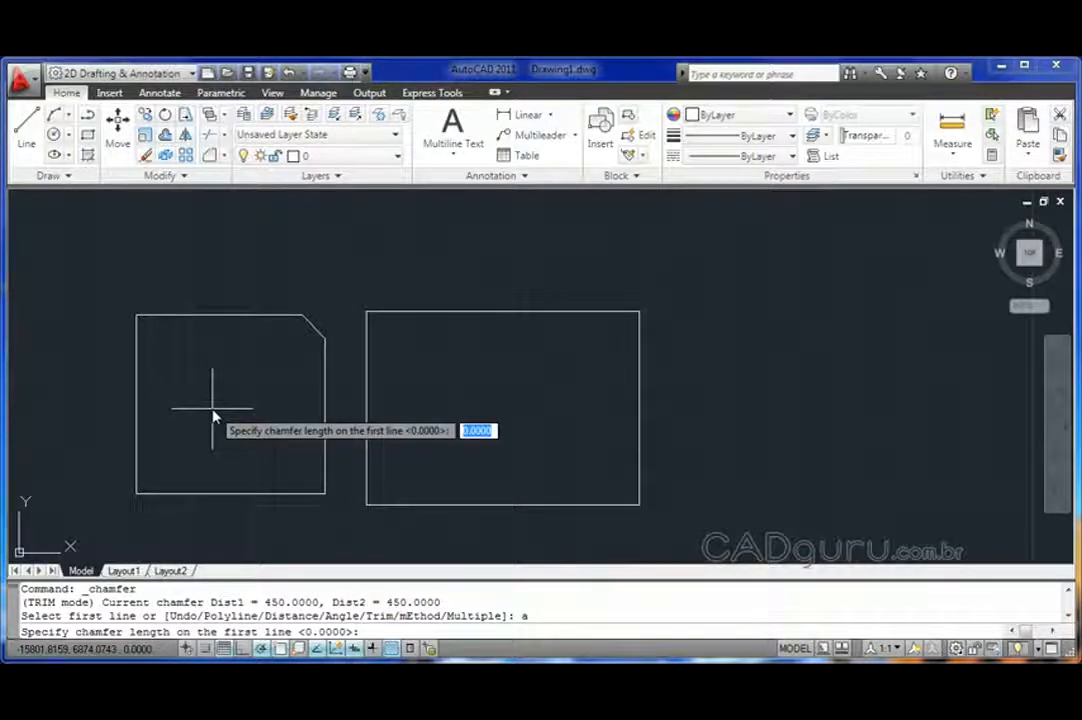
{"action": "type", "text": "560"}
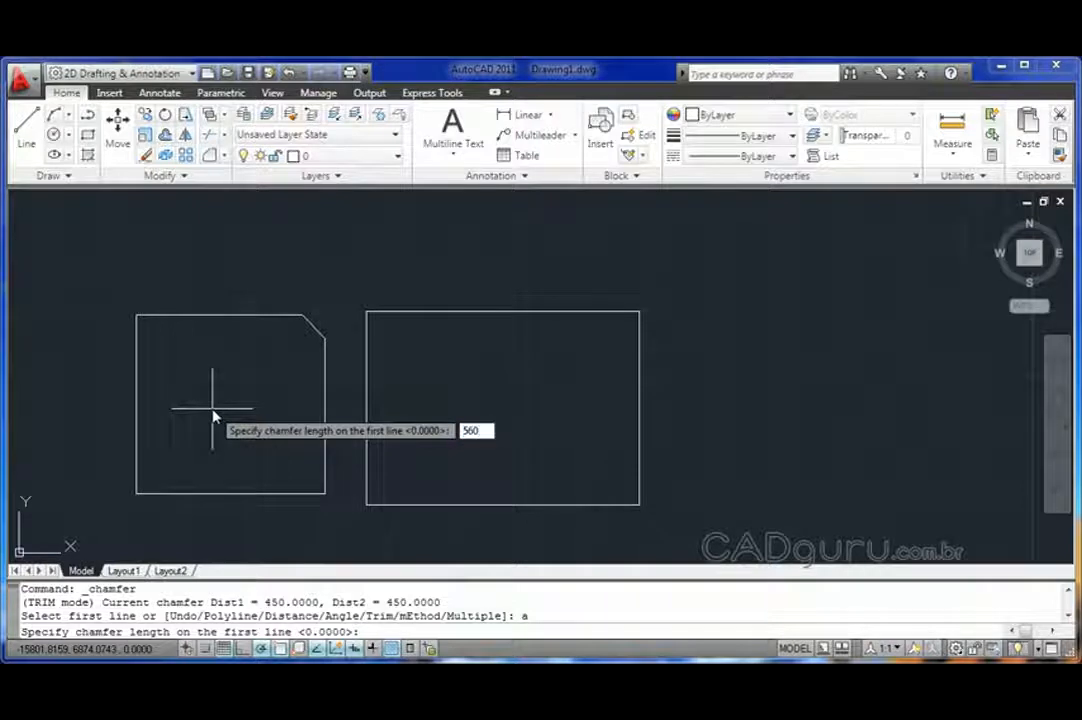
{"action": "key", "text": "Return"}
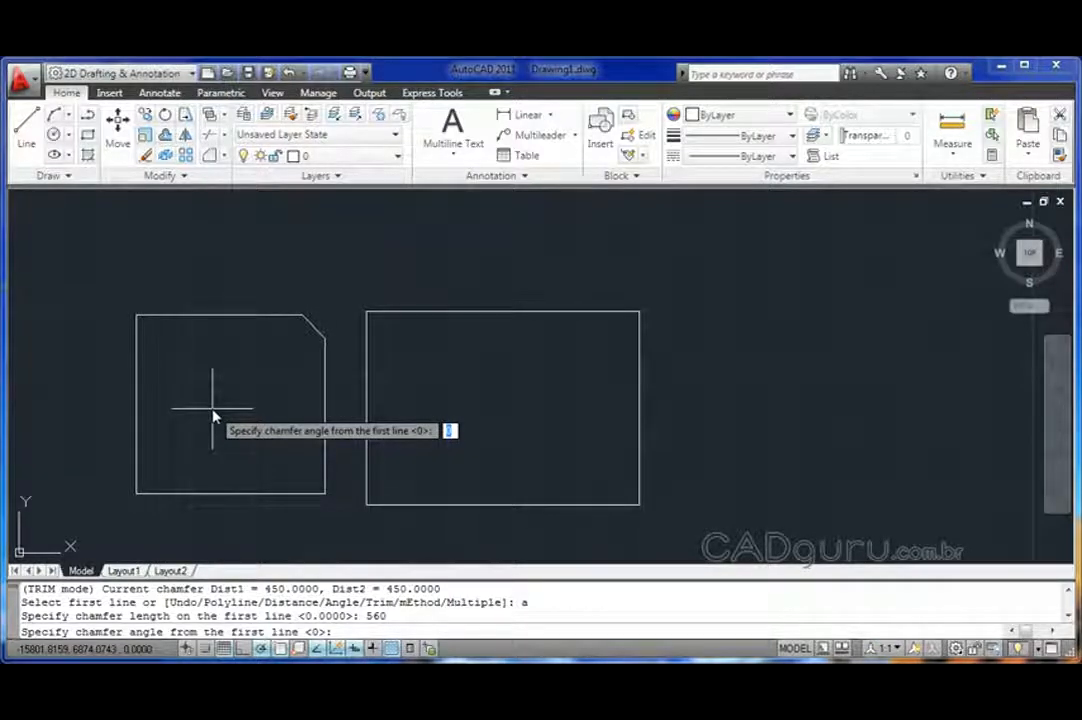
{"action": "type", "text": "3"}
{"action": "key", "text": "Tab"}
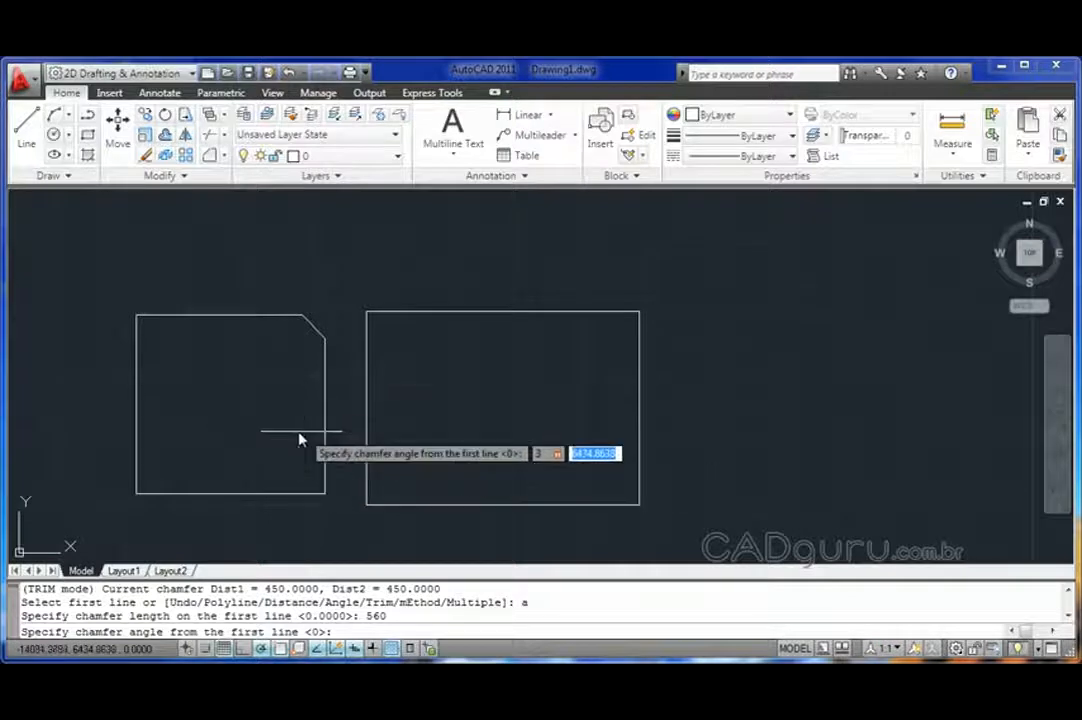
{"action": "key", "text": "Escape"}
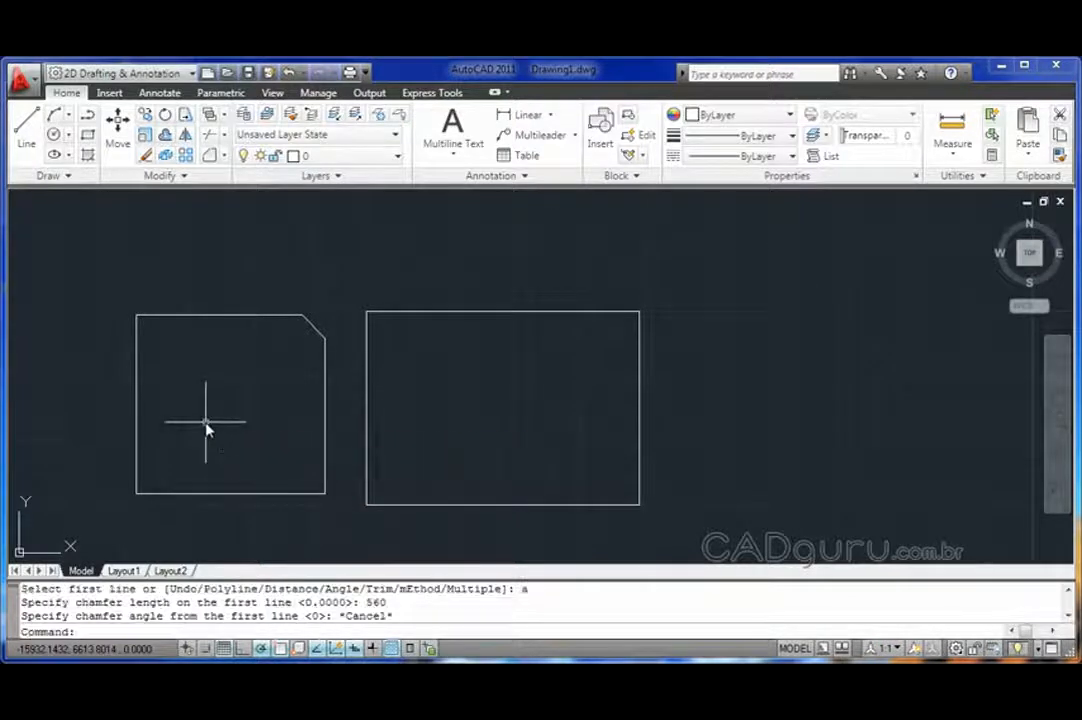
Chamfer the smaller rectangle's upper-left corner with the Angle option, using a length of 560 along the top edge and an angle of 30
{"action": "left_click", "coordinate": [185, 134]}
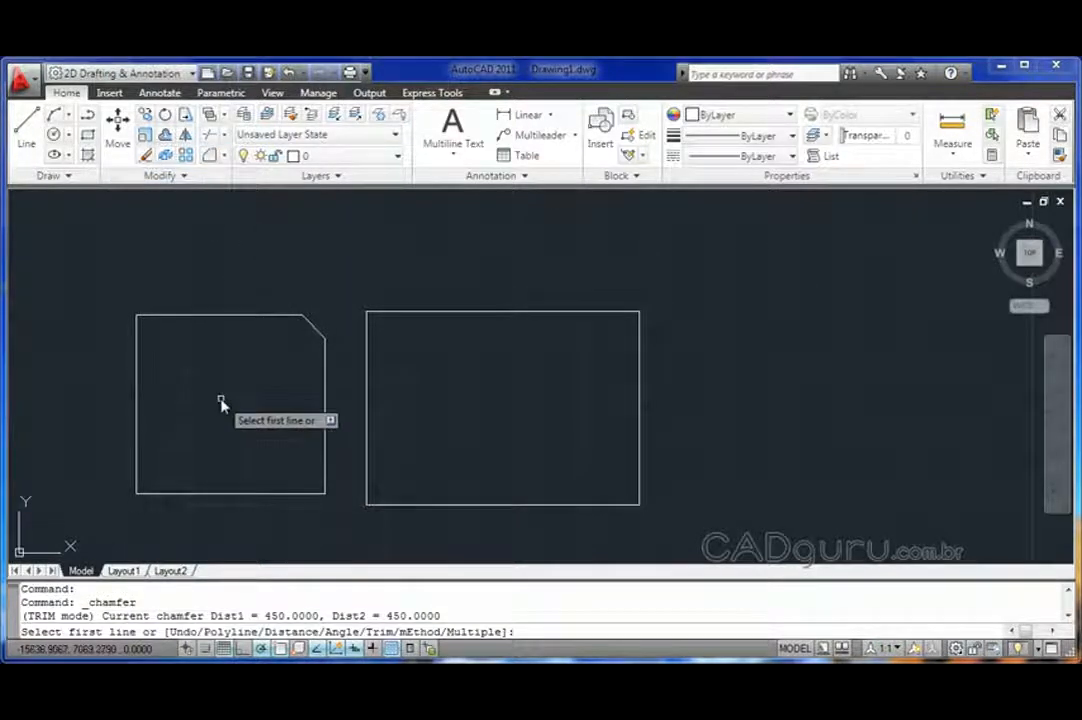
{"action": "type", "text": "a"}
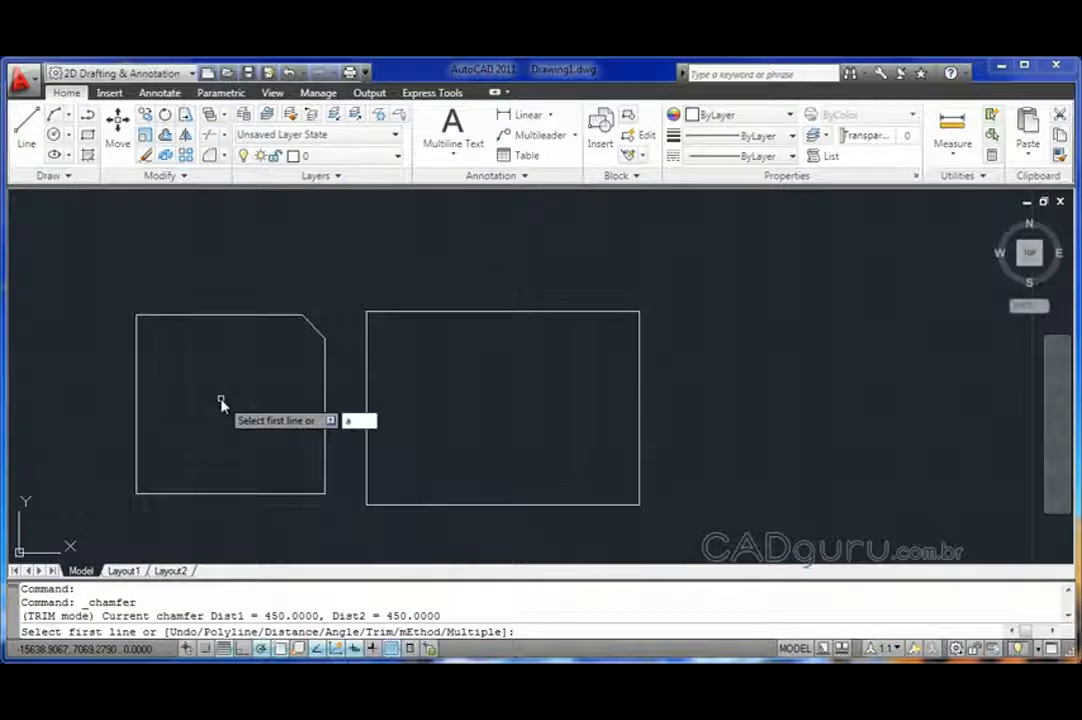
{"action": "key", "text": "Return"}
{"action": "type", "text": "560"}
{"action": "key", "text": "Return"}
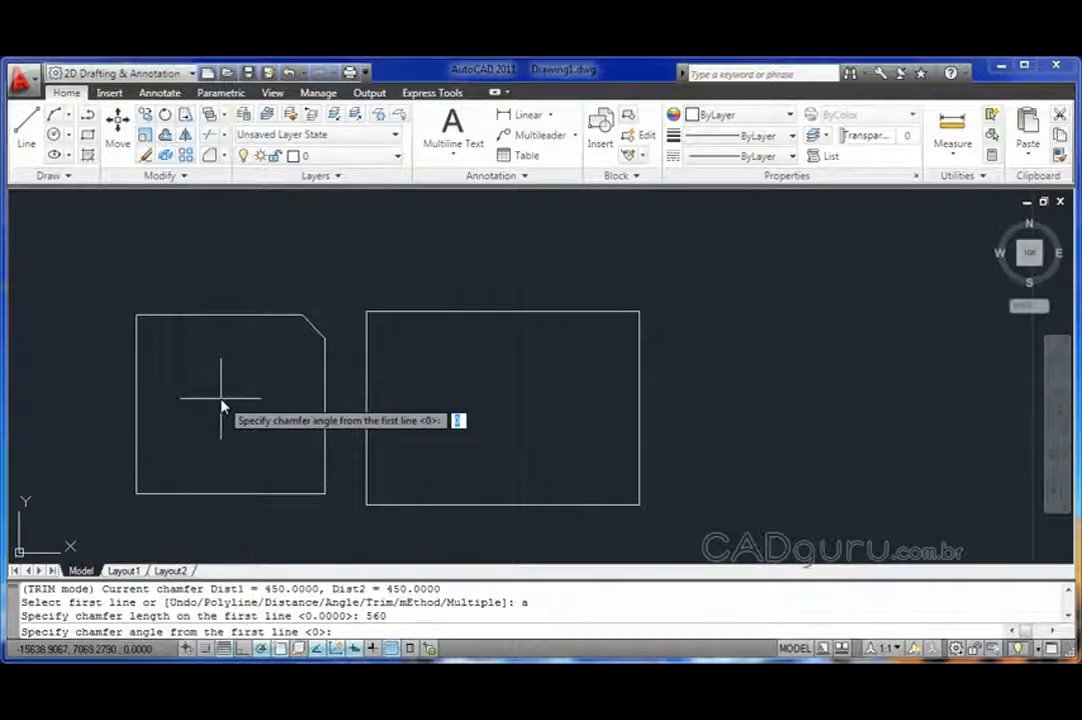
{"action": "type", "text": "30"}
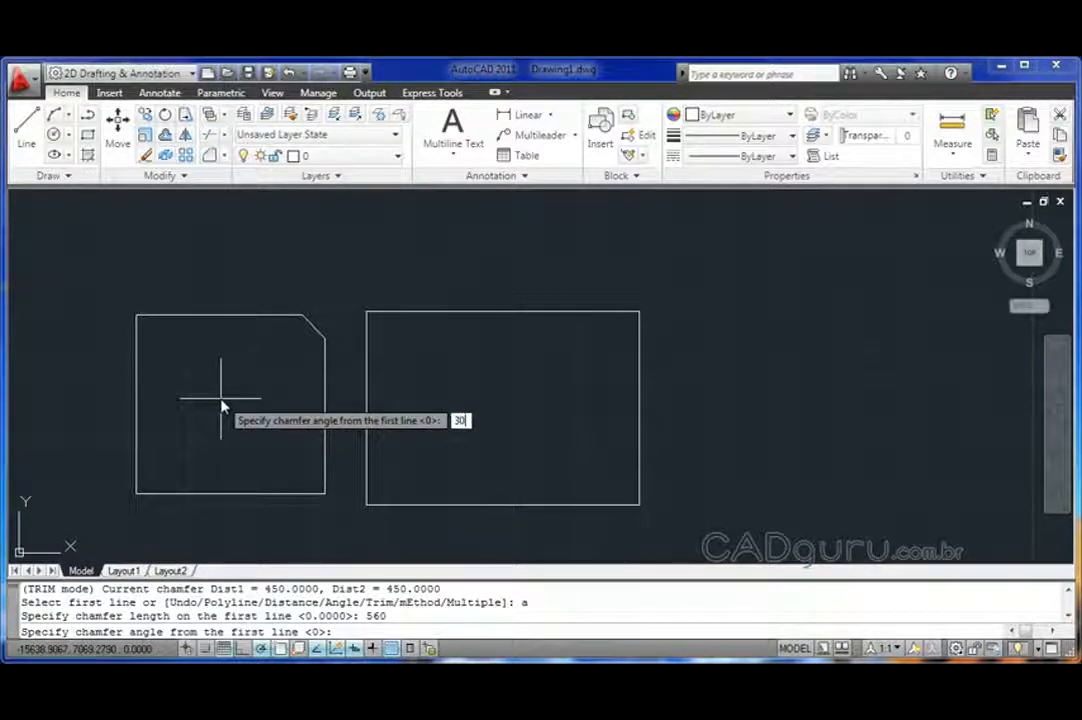
{"action": "key", "text": "Return"}
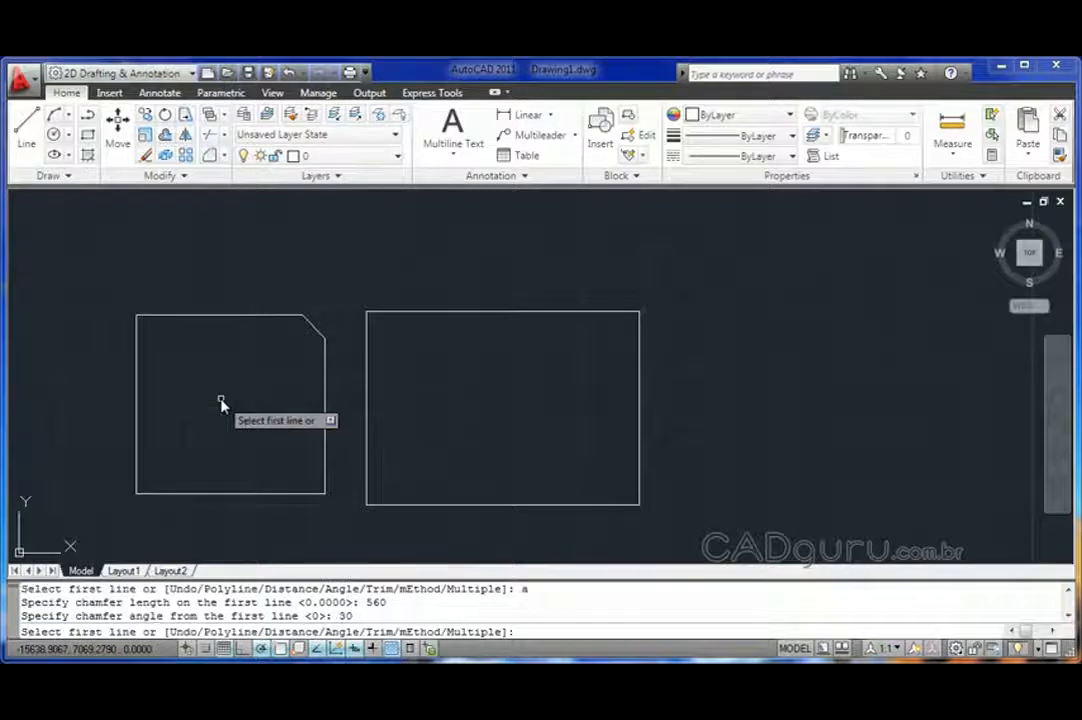
{"action": "left_click", "coordinate": [155, 317]}
{"action": "left_click", "coordinate": [136, 344]}
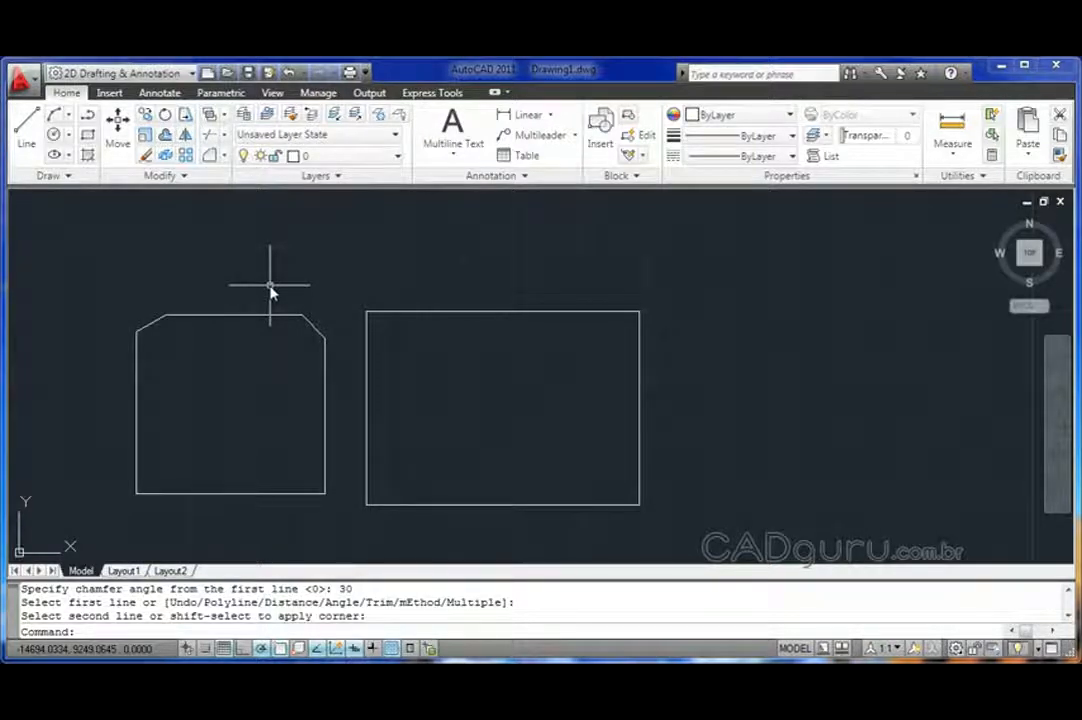
{"action": "type", "text": "p"}
{"action": "key", "text": "Return"}
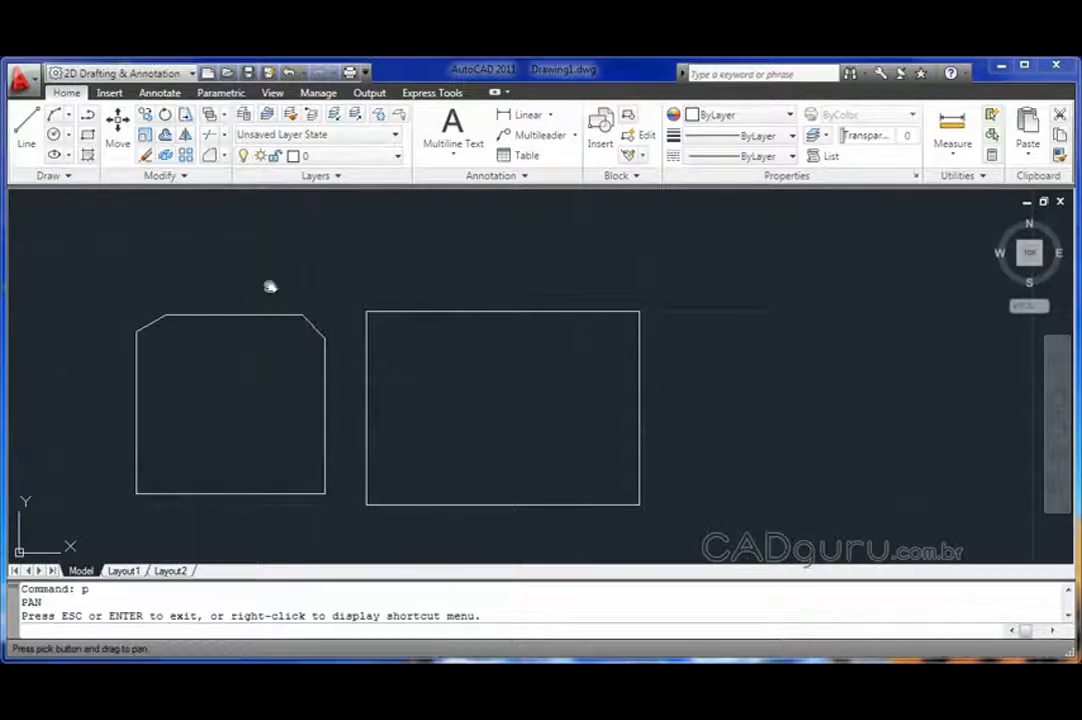
{"action": "key", "text": "Escape"}
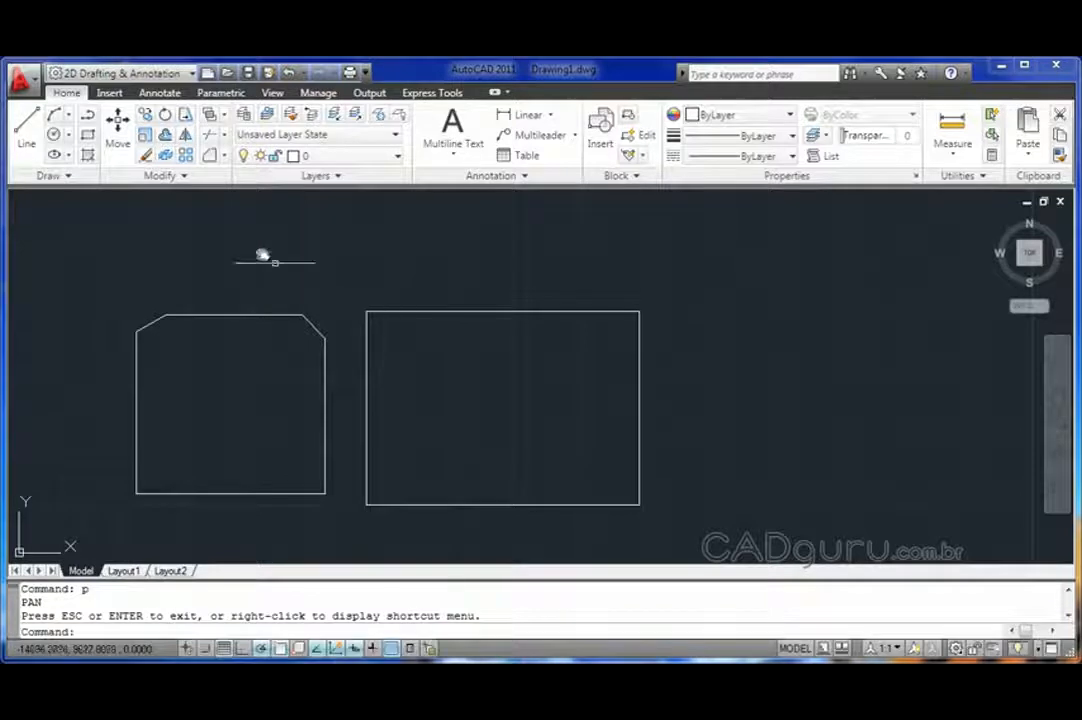
Chamfer all corners of the larger rectangle at once with the Polyline option, keeping the 560 length and 30 angle
{"action": "left_click", "coordinate": [210, 157]}
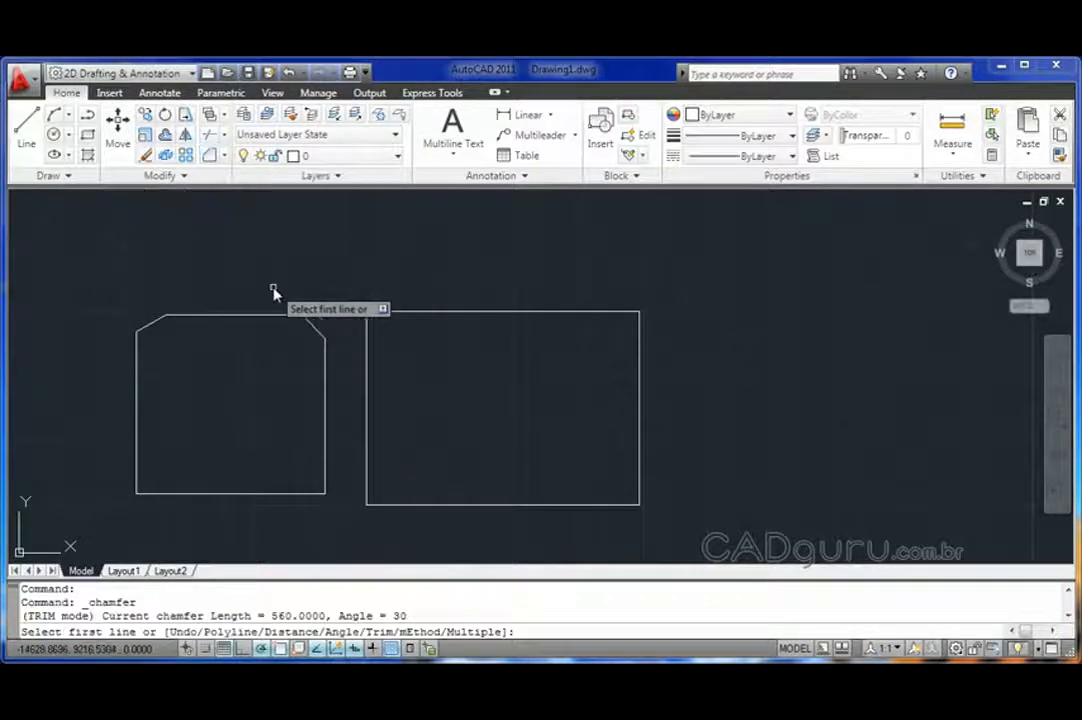
{"action": "type", "text": "p"}
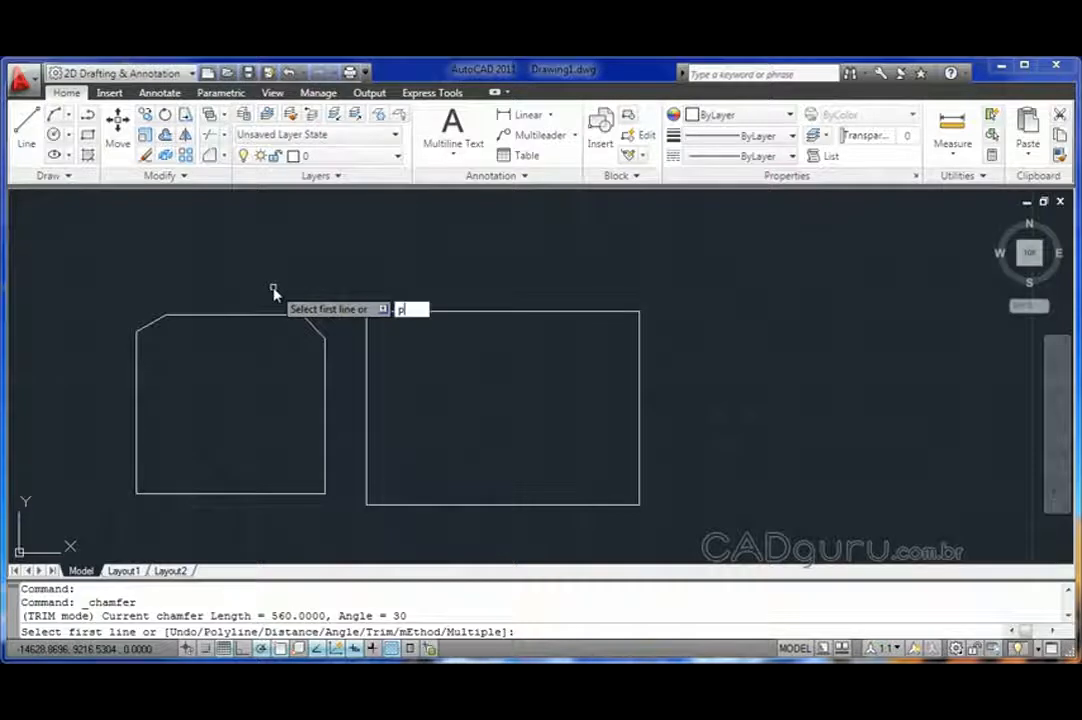
{"action": "key", "text": "Return"}
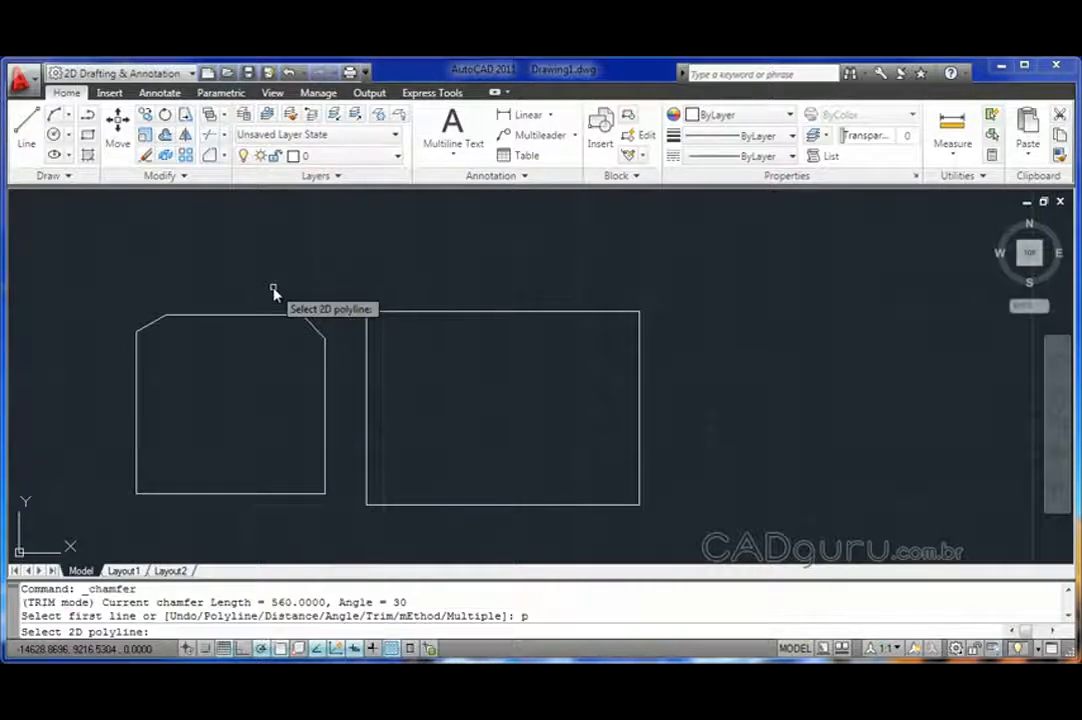
{"action": "left_click", "coordinate": [367, 370]}
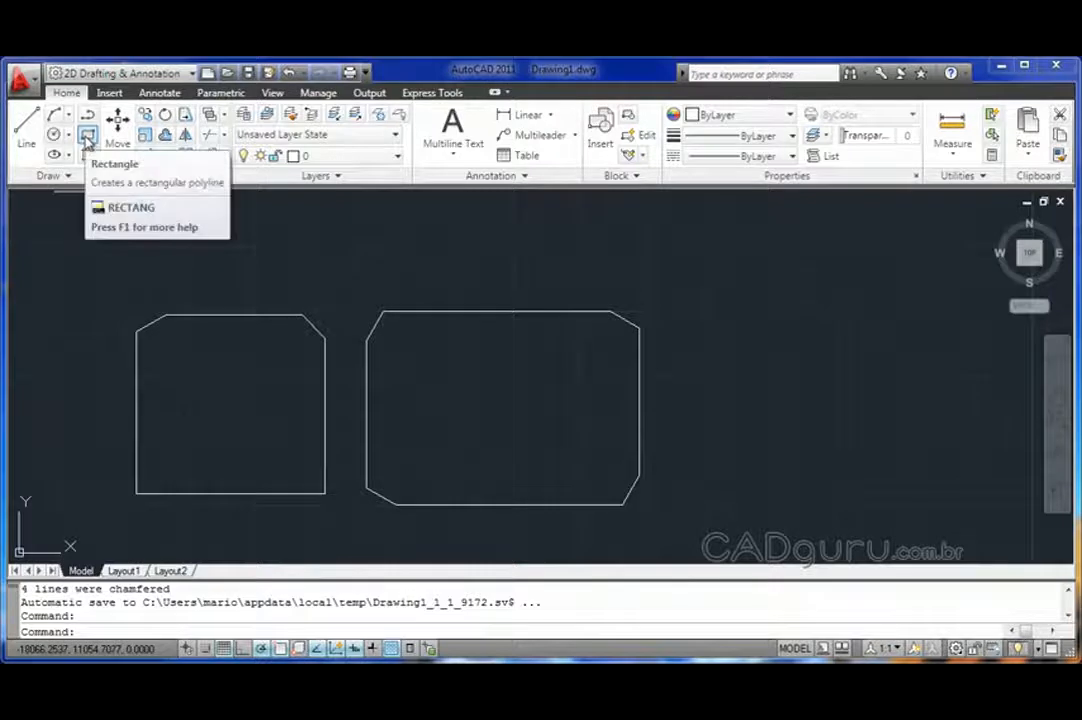
Draw a rectangle with built-in rounded corners of radius 500 to the right of the larger chamfered rectangle
{"action": "left_click", "coordinate": [87, 138]}
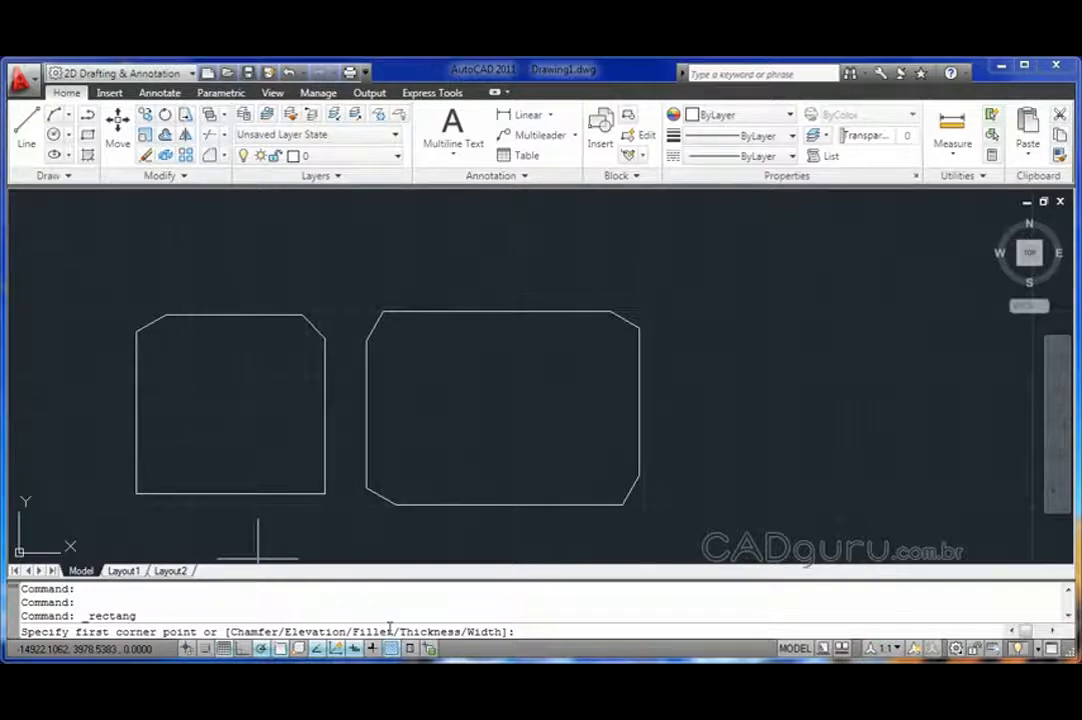
{"action": "type", "text": "f"}
{"action": "key", "text": "Return"}
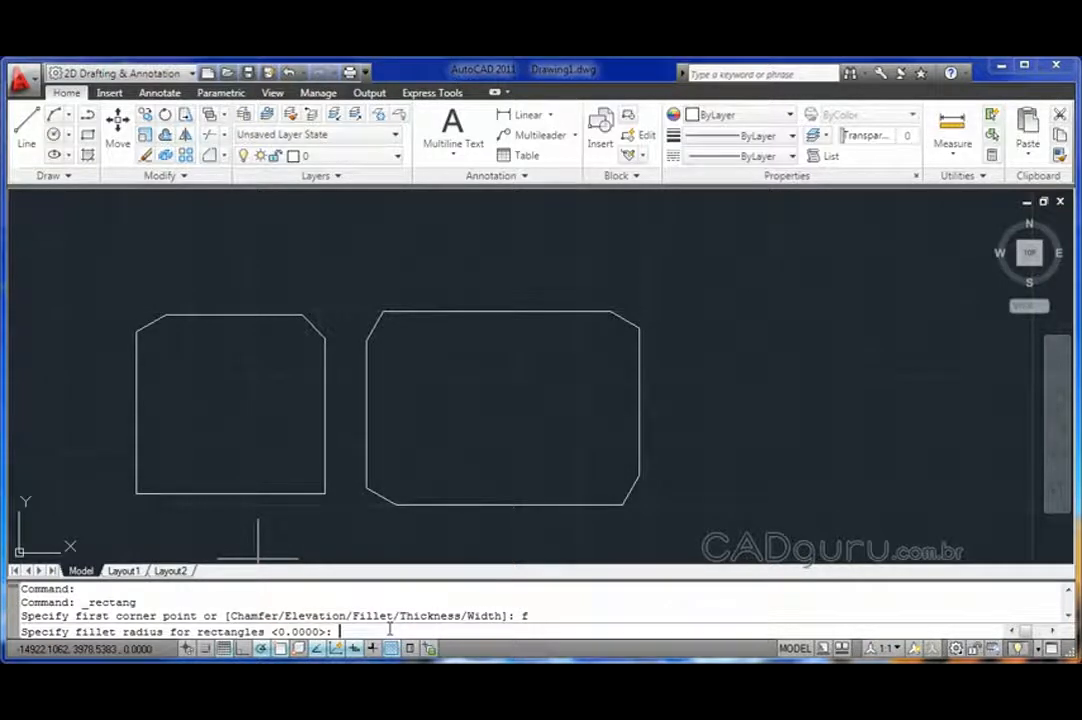
{"action": "type", "text": "50"}
{"action": "type", "text": "0"}
{"action": "key", "text": "Return"}
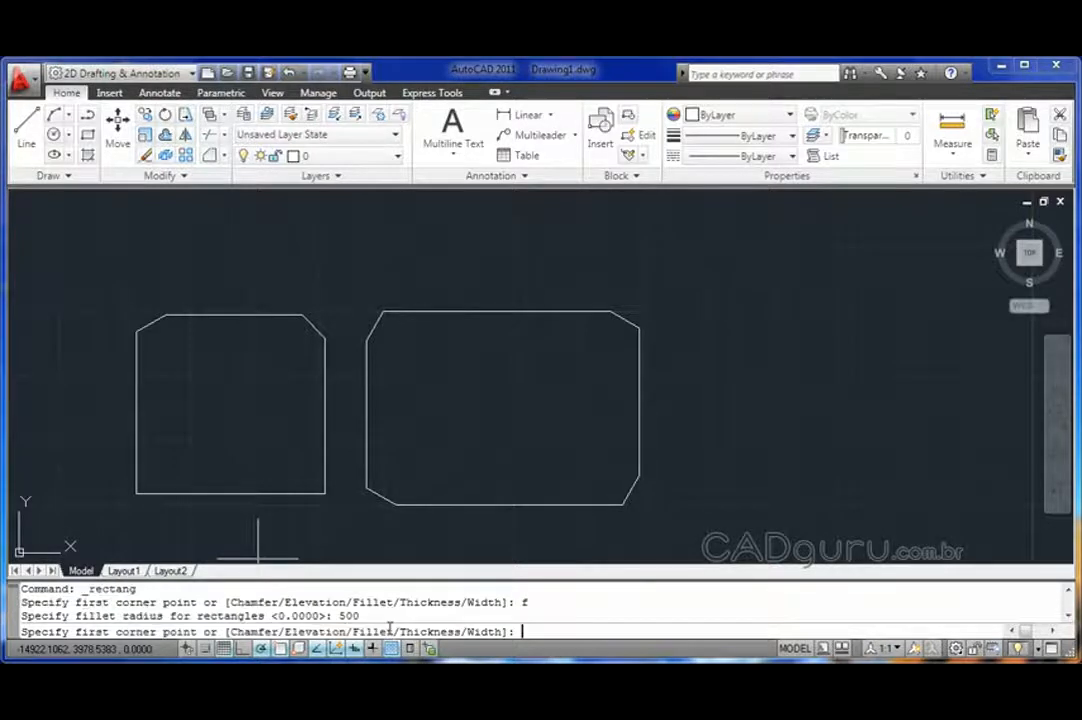
{"action": "left_click", "coordinate": [700, 248]}
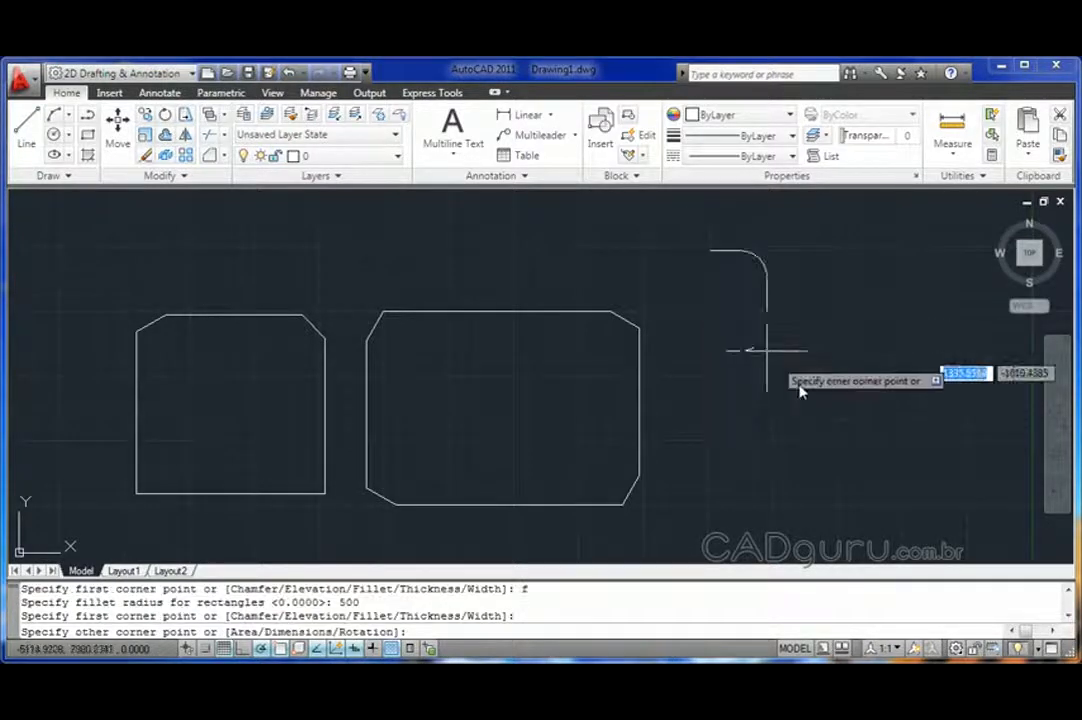
{"action": "left_click", "coordinate": [980, 496]}
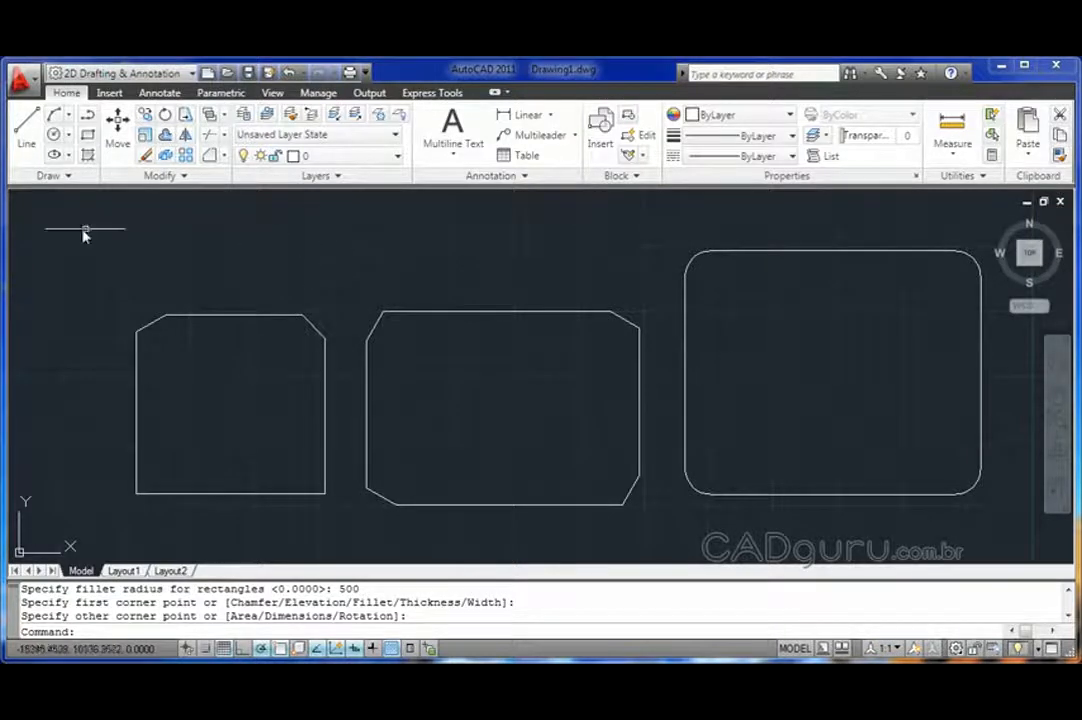
Draw a wide rectangle with built-in chamfered corners in the empty area up and left of the others, accepting 500 for both chamfer distances
{"action": "left_click", "coordinate": [88, 138]}
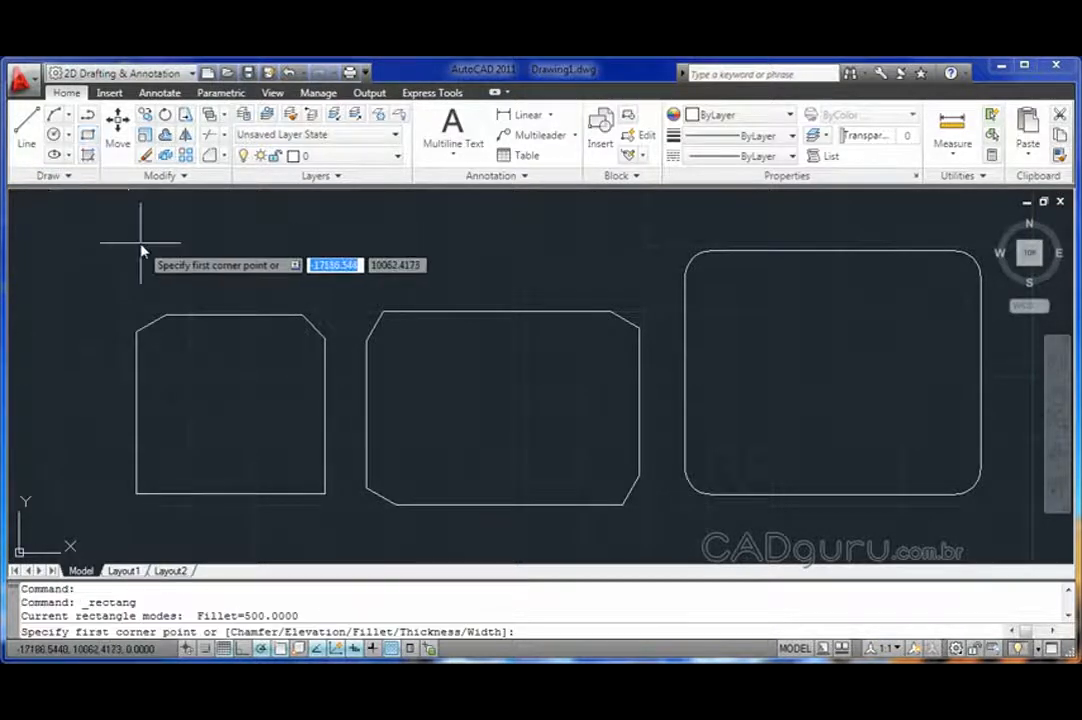
{"action": "type", "text": "c"}
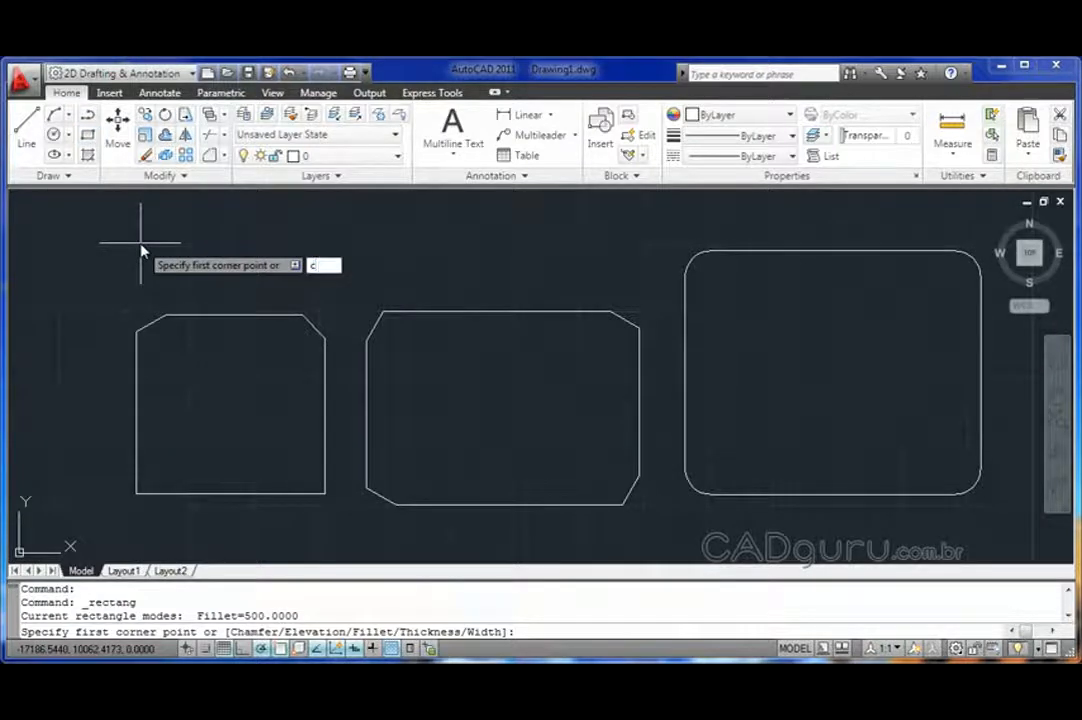
{"action": "key", "text": "Return"}
{"action": "mouse_move", "coordinate": [140, 245]}
{"action": "middle_mouse_down"}
{"action": "mouse_move", "coordinate": [309, 350]}
{"action": "mouse_move", "coordinate": [412, 398]}
{"action": "middle_mouse_up"}
{"action": "middle_click_drag", "start_coordinate": [92, 285], "coordinate": [235, 382]}
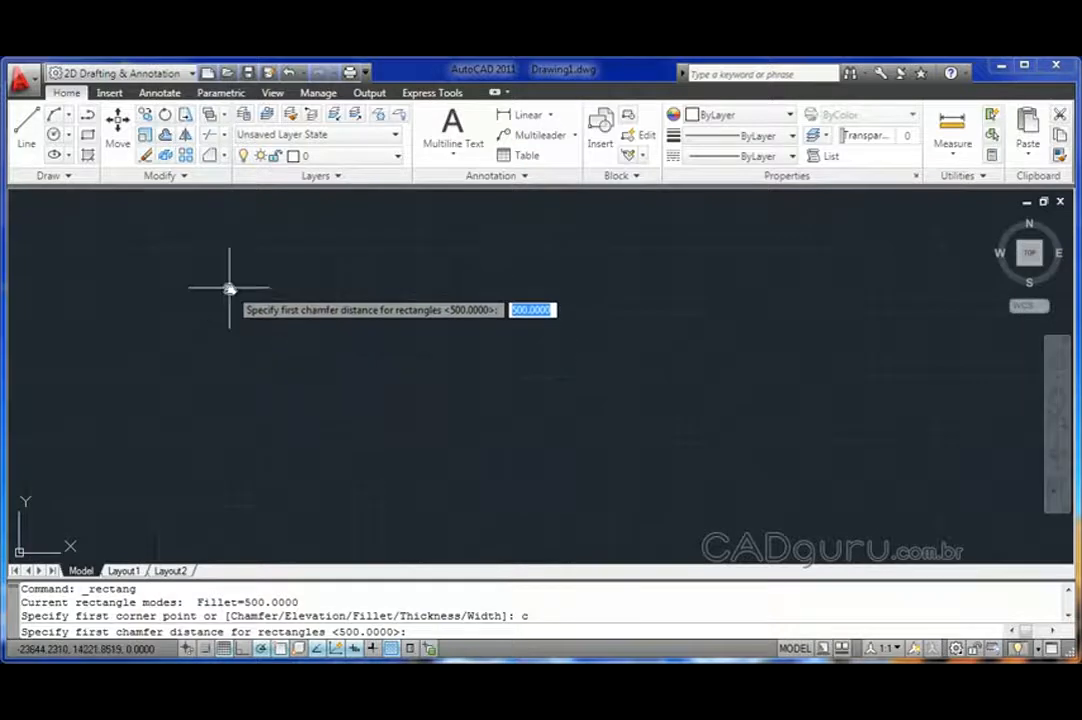
{"action": "key", "text": "Return"}
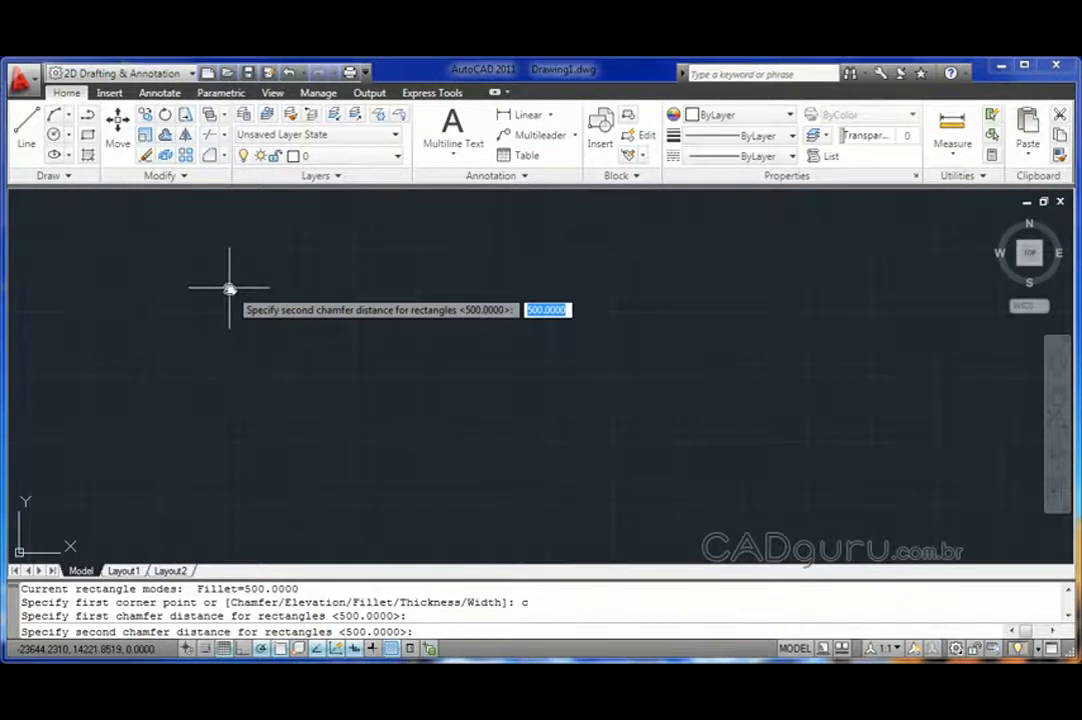
{"action": "key", "text": "Return"}
{"action": "left_click", "coordinate": [161, 247]}
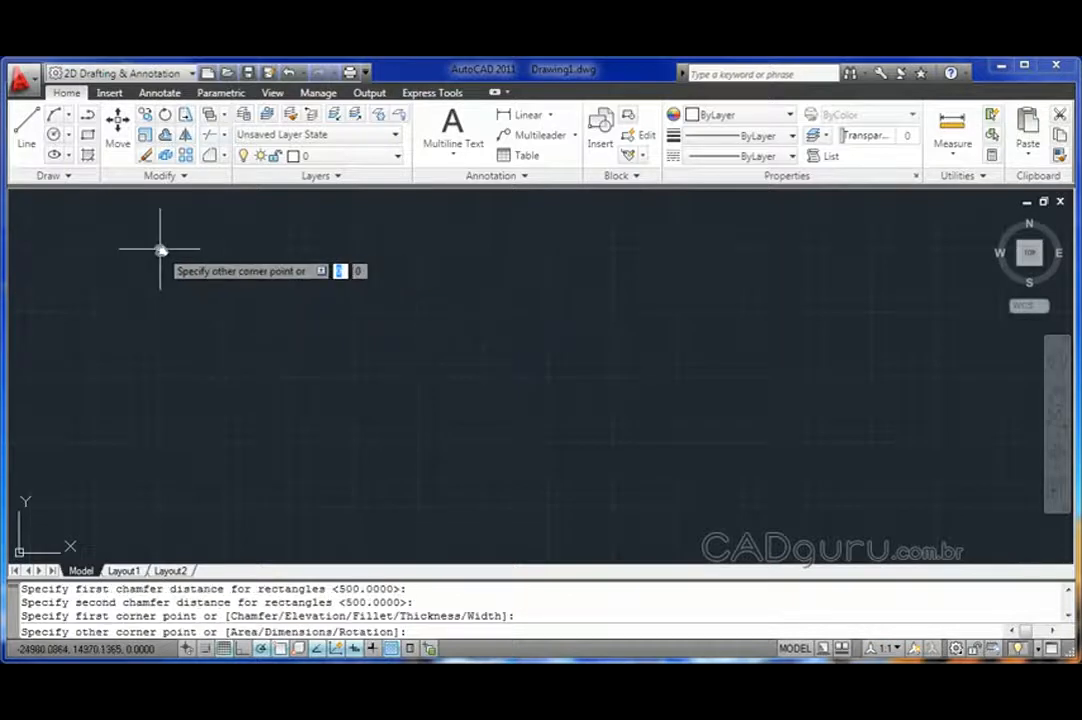
{"action": "left_click", "coordinate": [605, 497]}
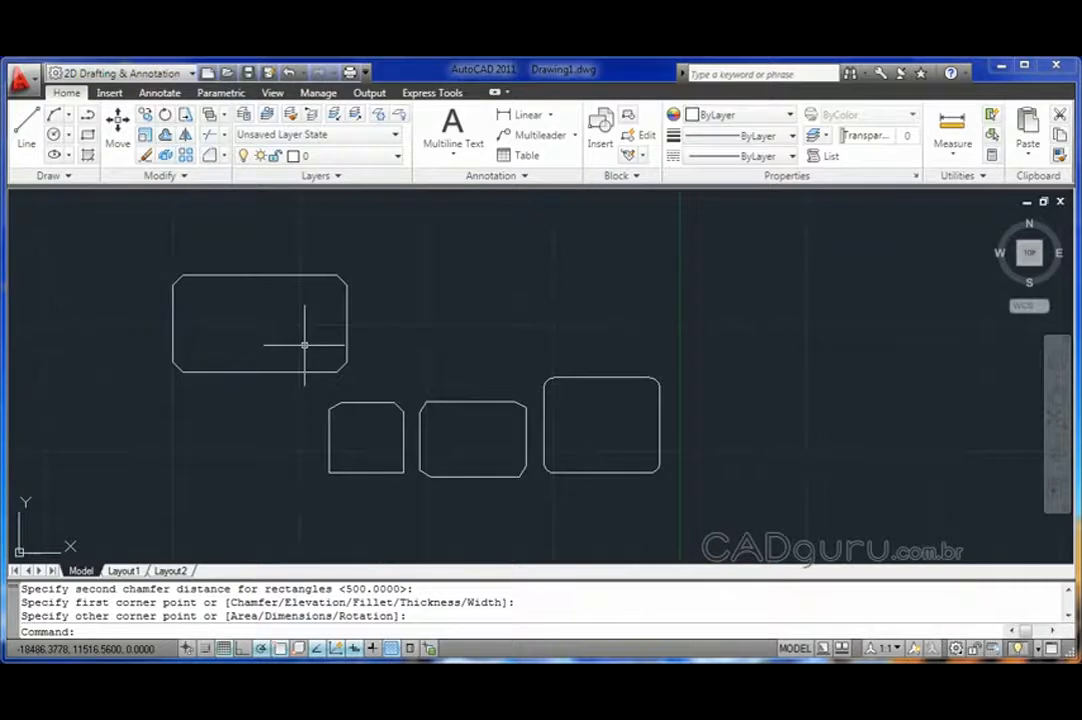
{"action": "mouse_move", "coordinate": [345, 355]}
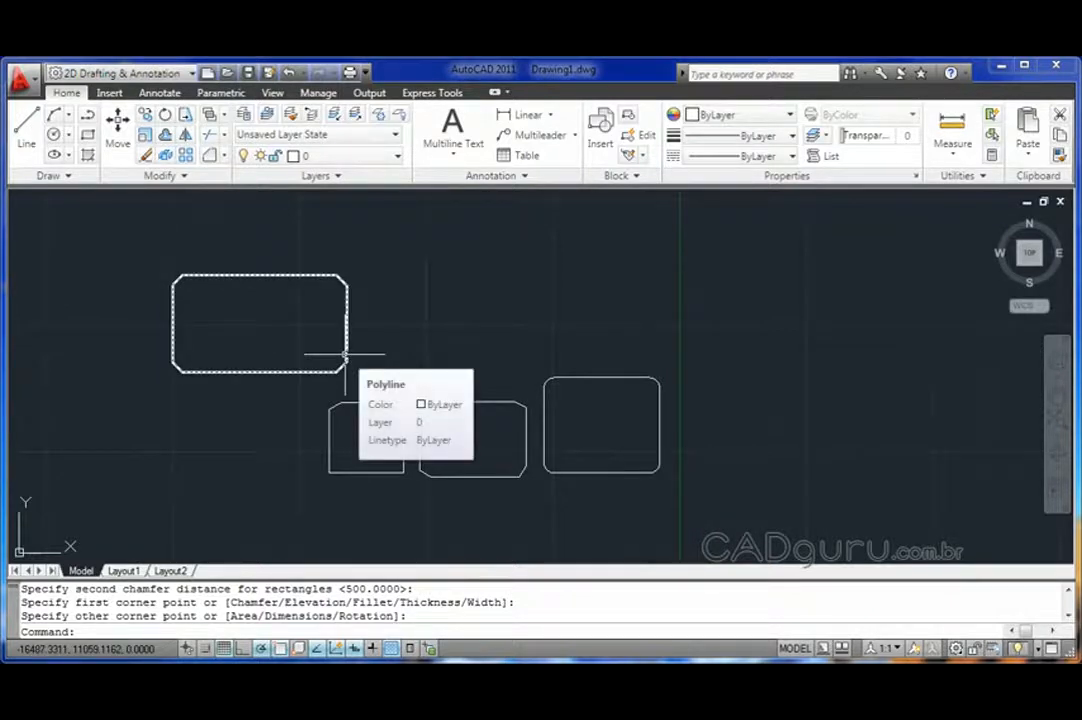